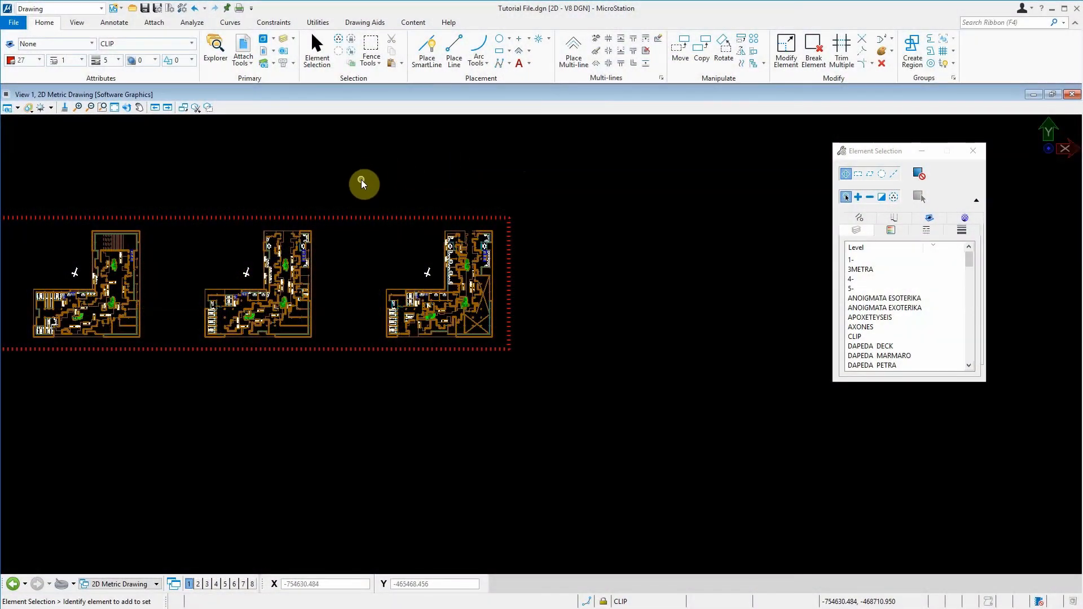
scroll(362, 180, "up", 2)
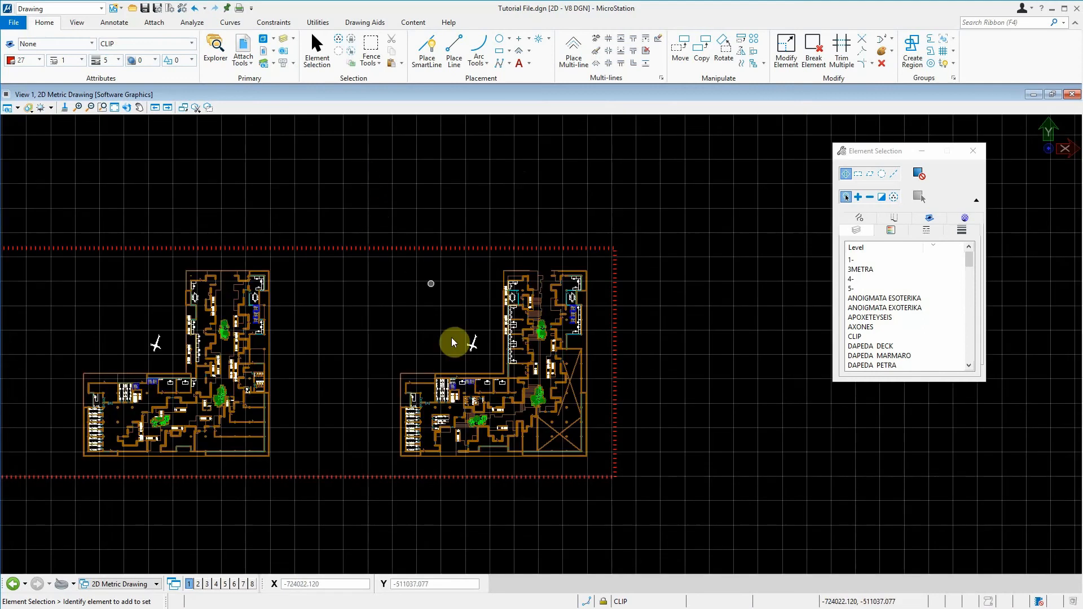
scroll(449, 338, "up", 3)
scroll(508, 425, "down", 2)
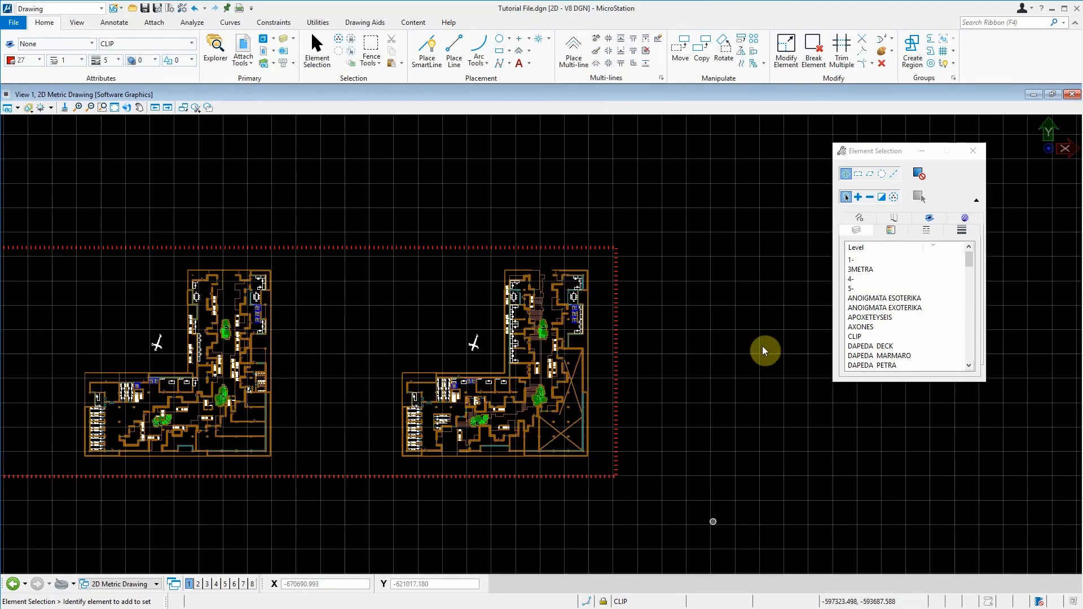
scroll(570, 356, "up", 3)
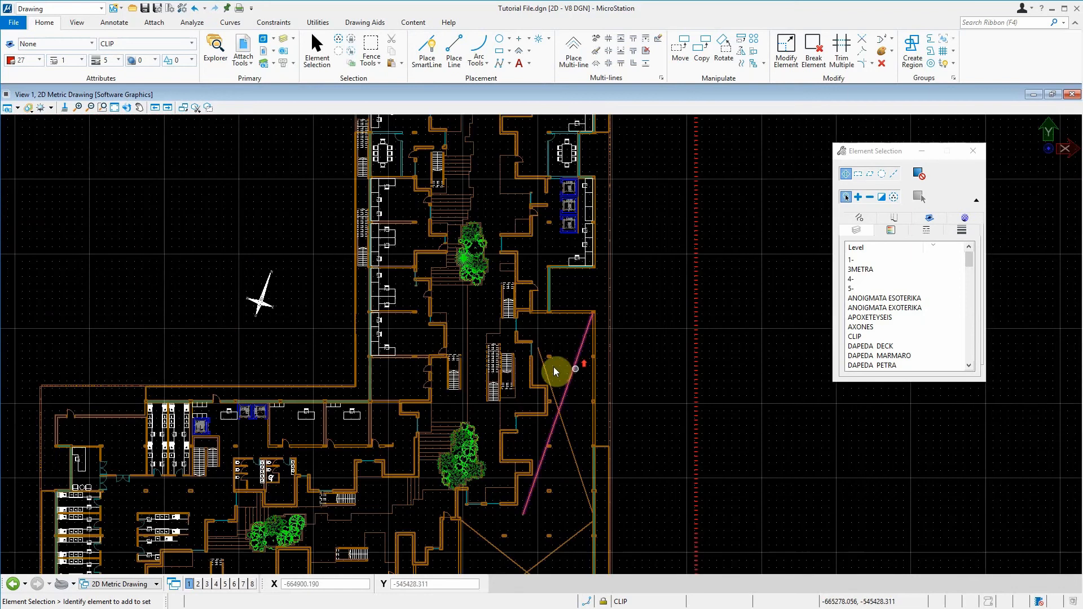
scroll(554, 316, "down", 2)
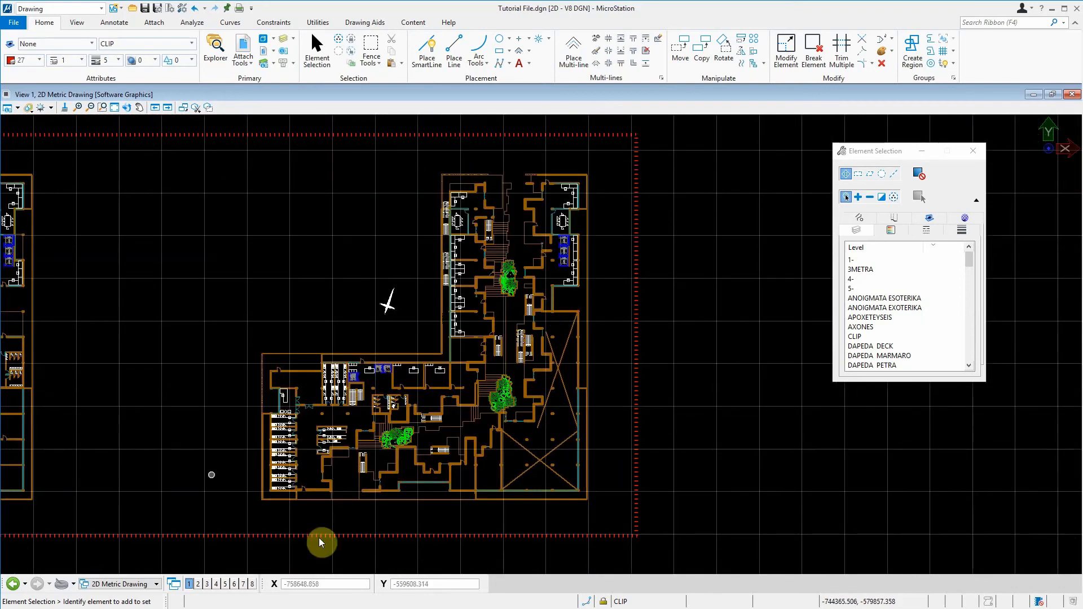
Stretch the CLIP shape's vertices right, higher at the top and lower at the bottom around more plans.
left_click(630, 167)
scroll(591, 278, "down", 4)
left_click(587, 253)
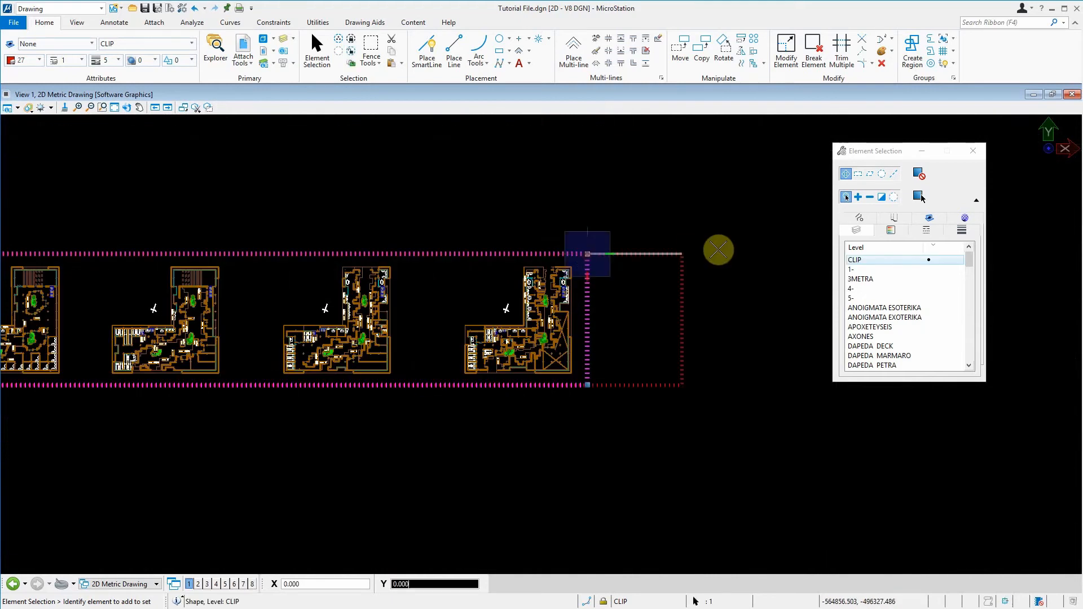
left_click(718, 254)
left_click(718, 253)
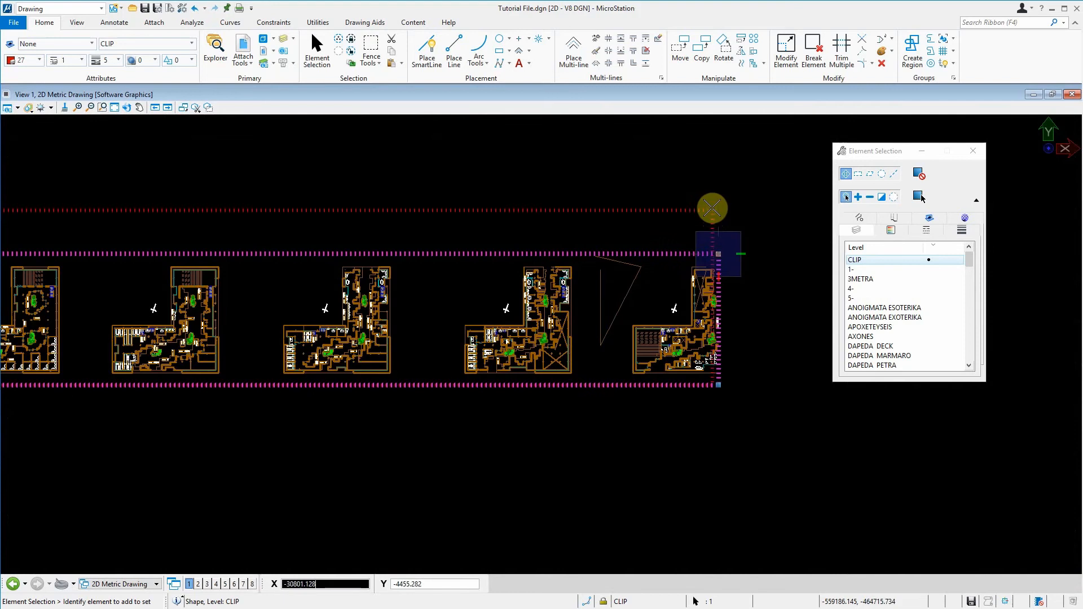
left_click(711, 209)
left_click(713, 388)
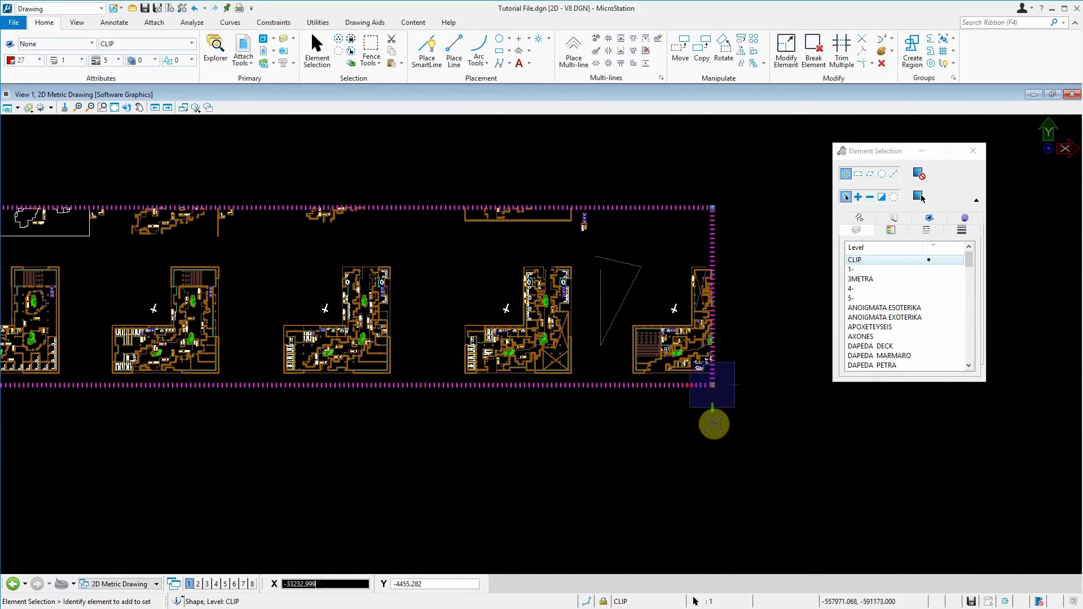
left_click(718, 459)
scroll(497, 275, "up", 3)
scroll(498, 275, "up", 1)
scroll(587, 365, "down", 1)
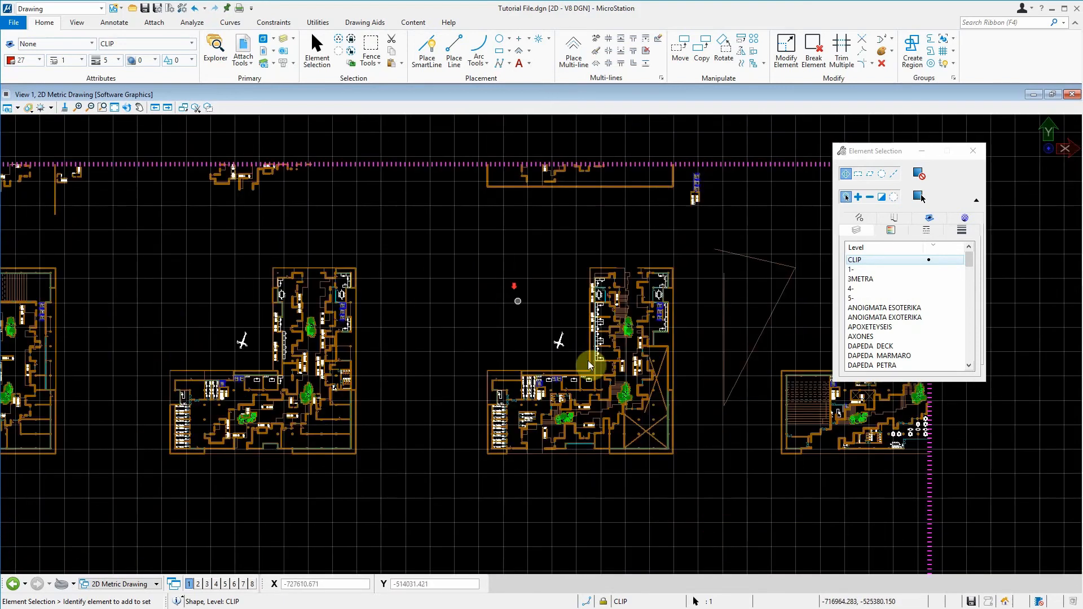
scroll(737, 428, "up", 1)
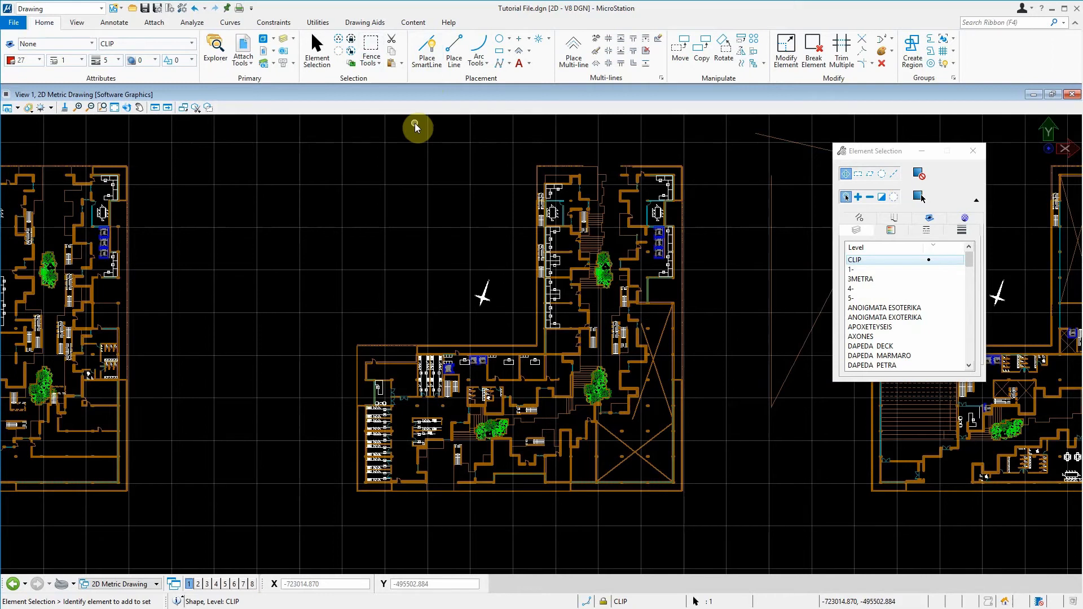
Create a new level in Level Manager and name it Print A0.
left_click(263, 52)
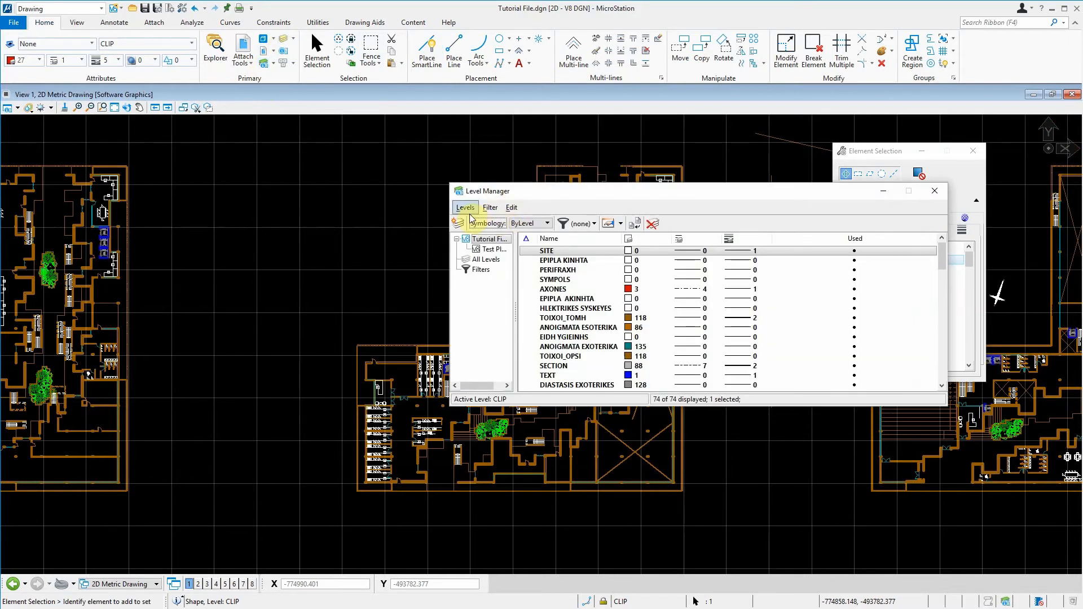
left_click(458, 222)
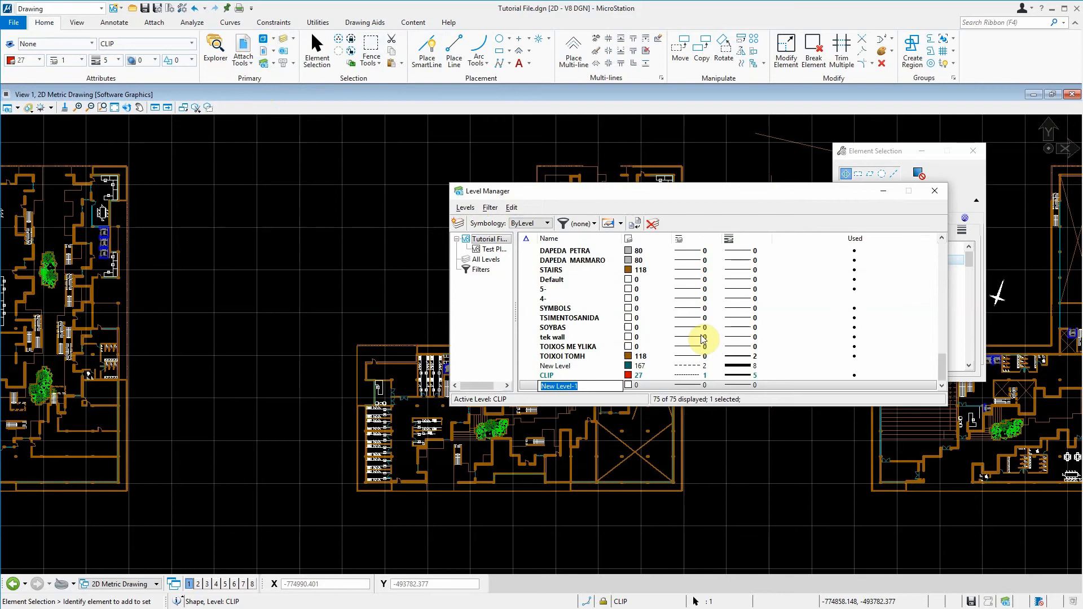
key("Caps_Lock")
type("Print")
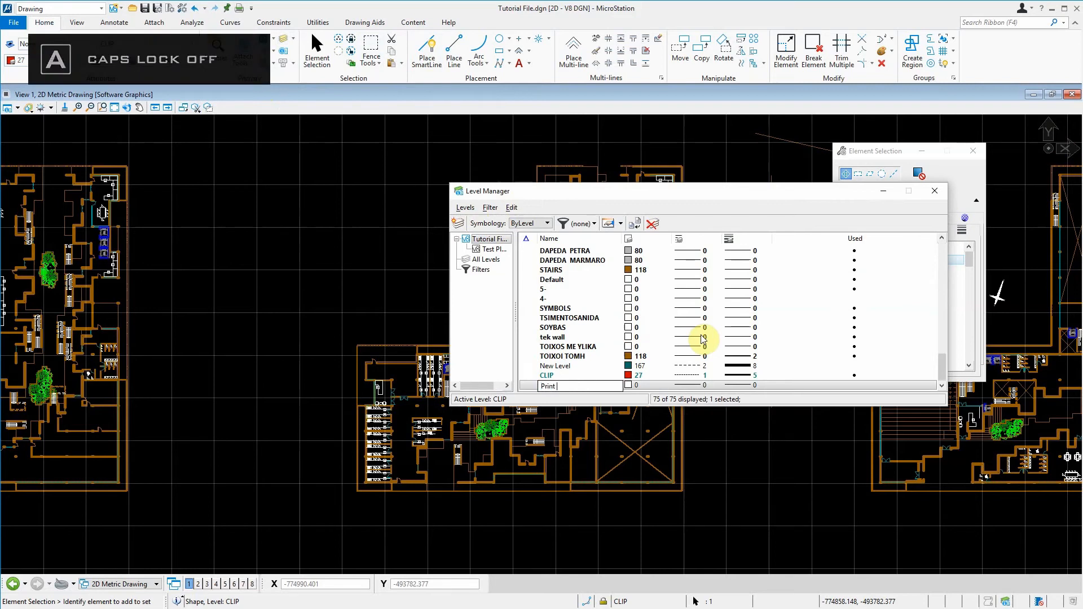
key("Caps_Lock")
type("A0")
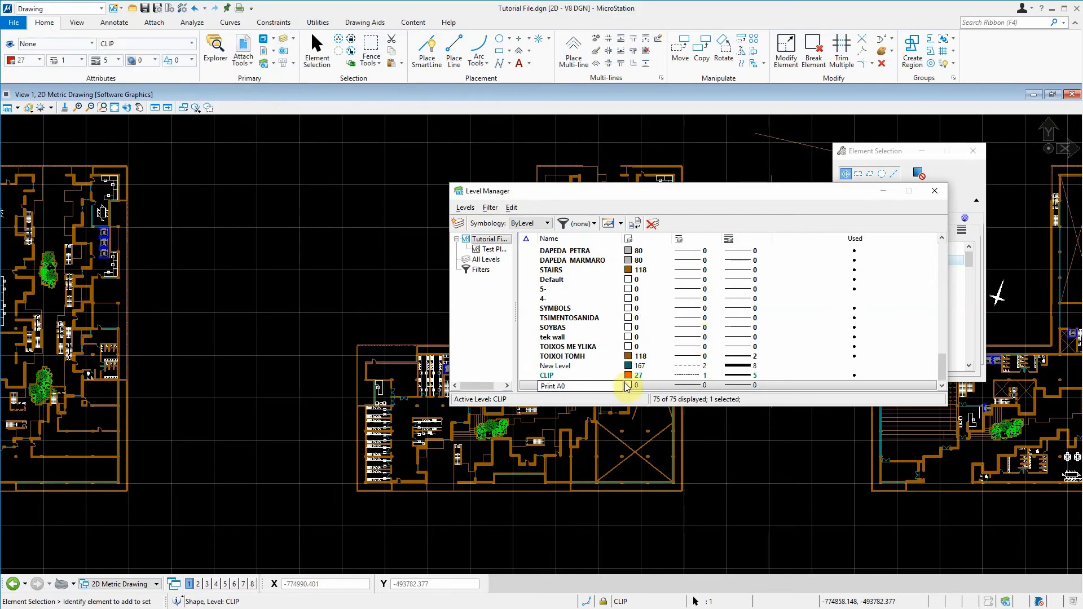
left_click(629, 385)
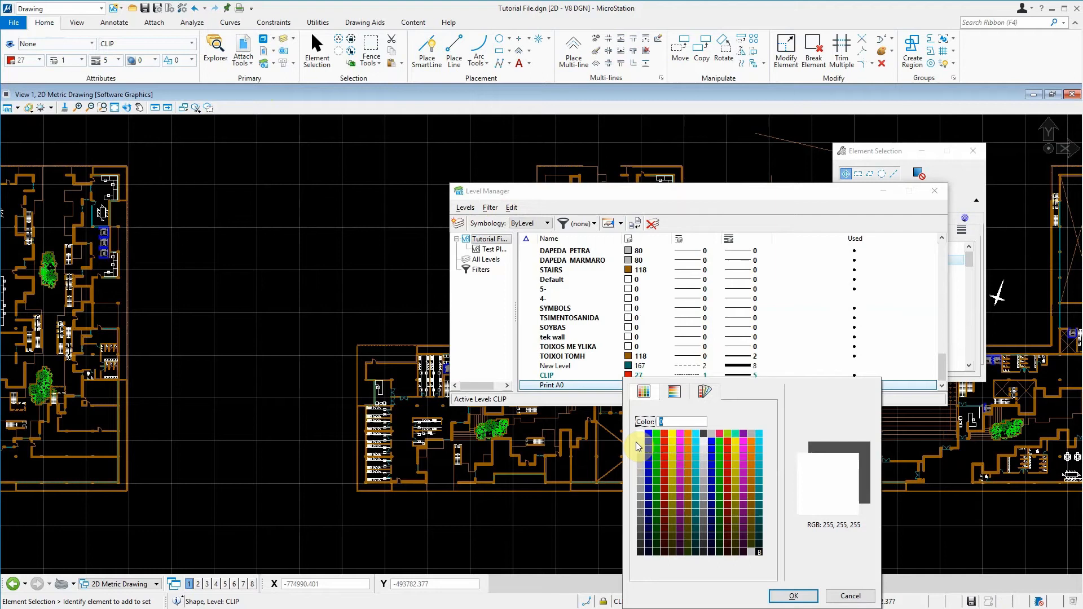
Give Print A0 colour 0, weight 5 and dotted style 6, and make it active.
left_click(641, 435)
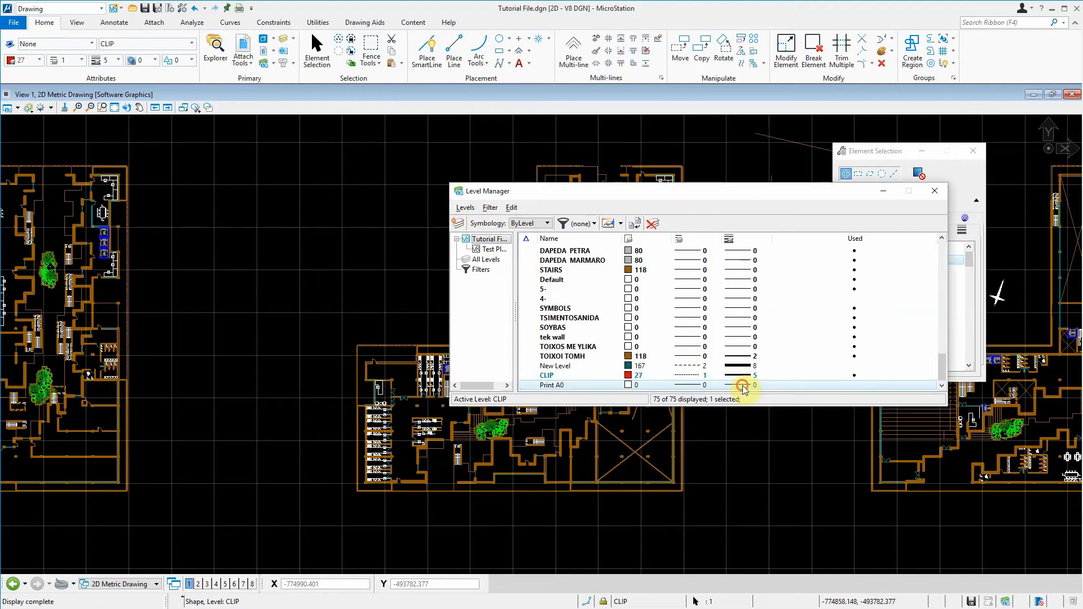
left_click(752, 383)
left_click(751, 464)
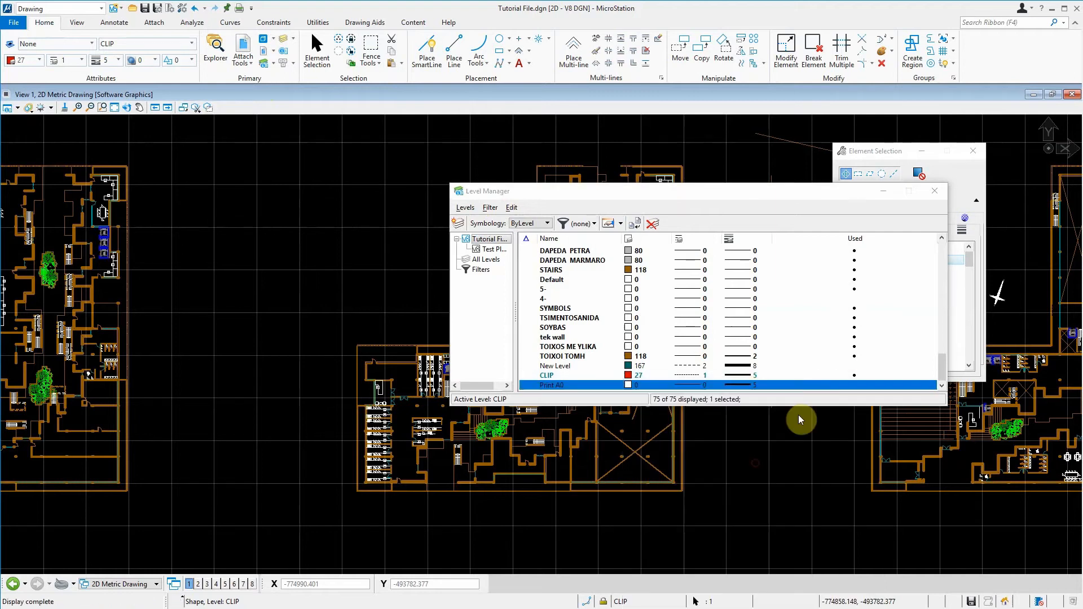
left_click(692, 386)
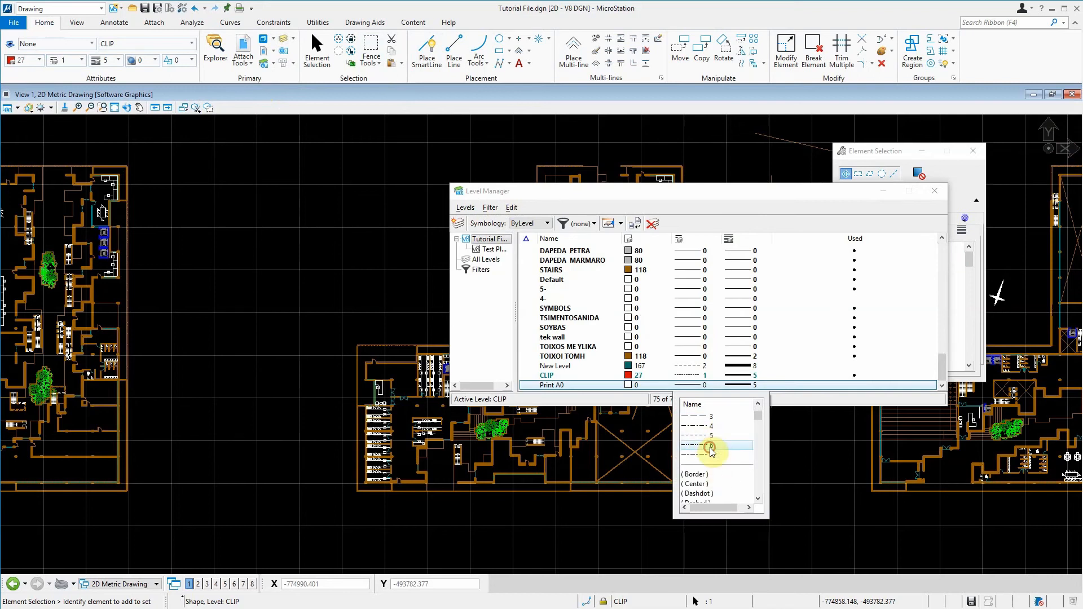
left_click(700, 445)
double_click(566, 385)
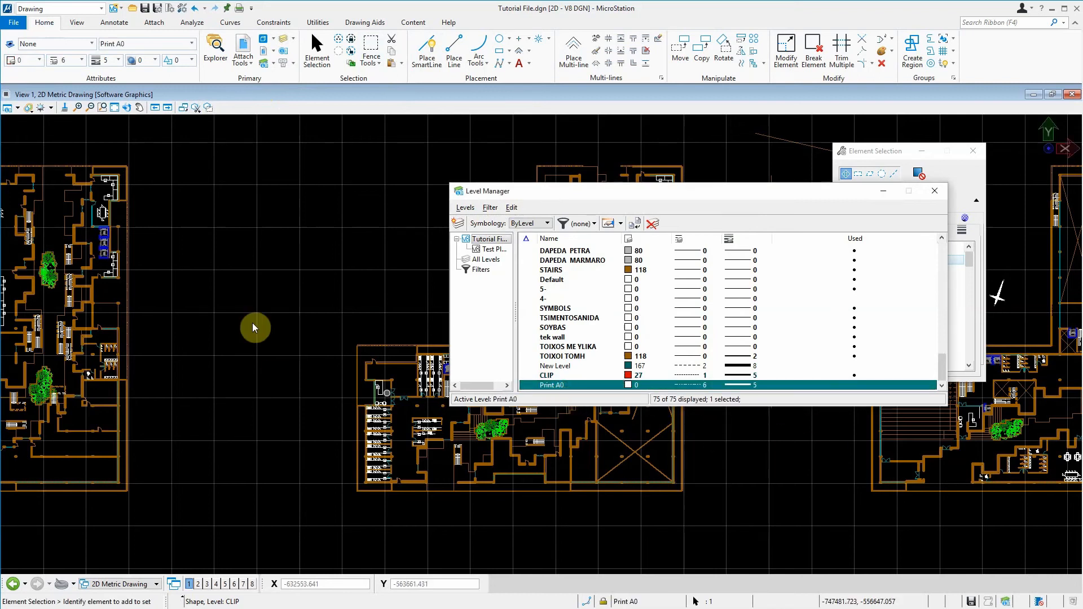
Draw a SmartLine rectangle around the middle plan, top edge 118900 long, right side and bottom edge.
left_click(934, 194)
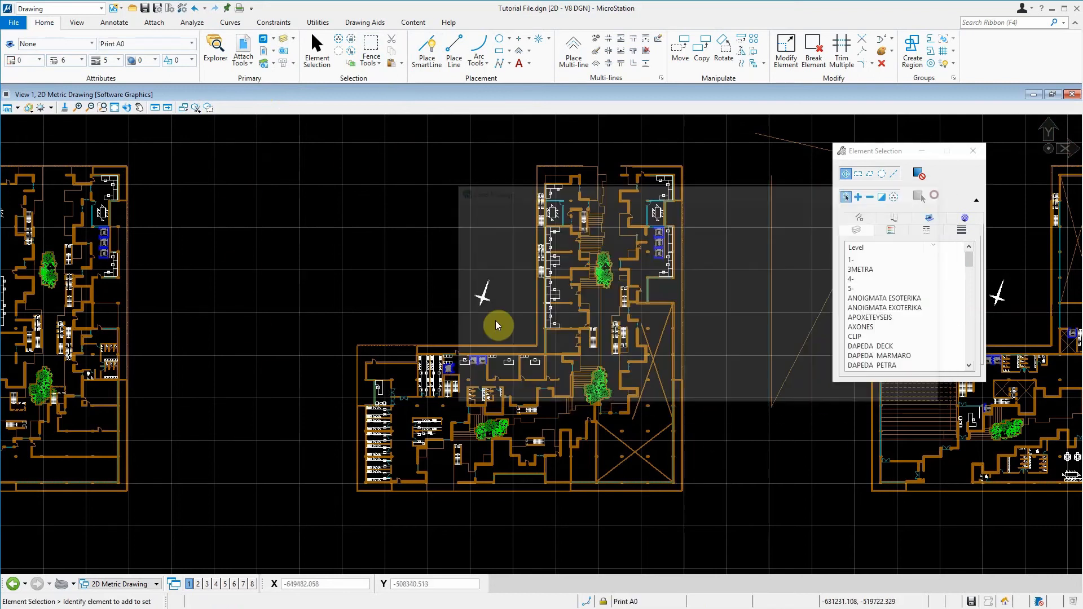
scroll(423, 339, "down", 2)
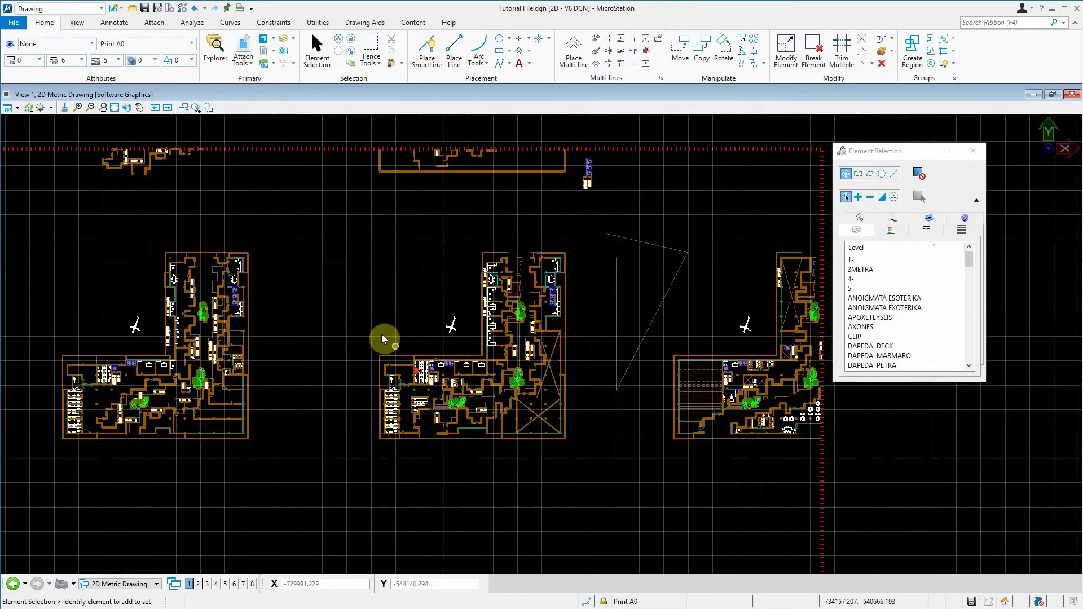
left_click(427, 49)
left_click(349, 230)
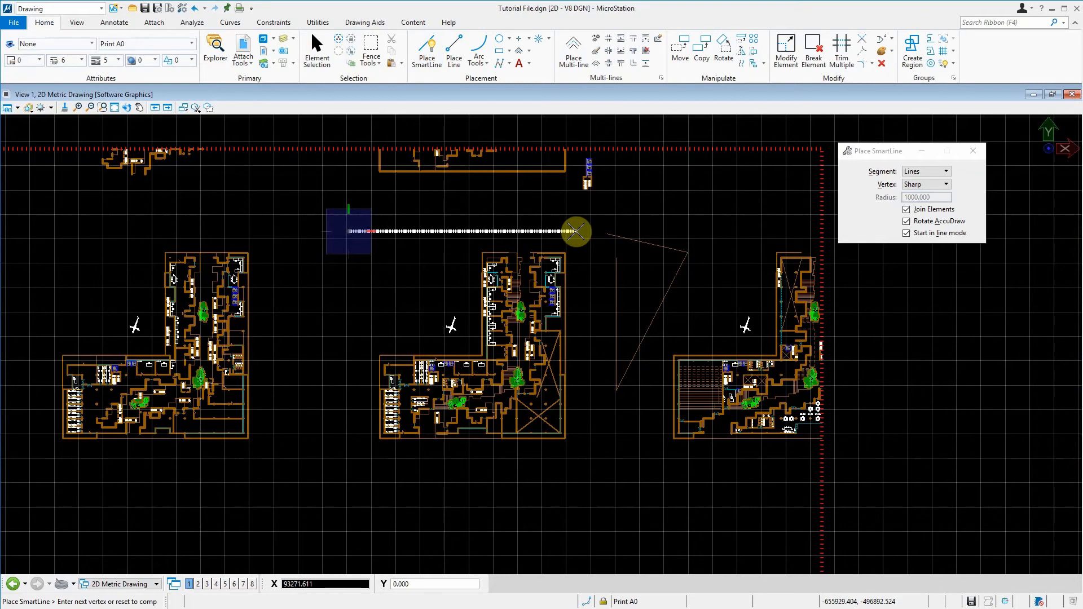
type("1189")
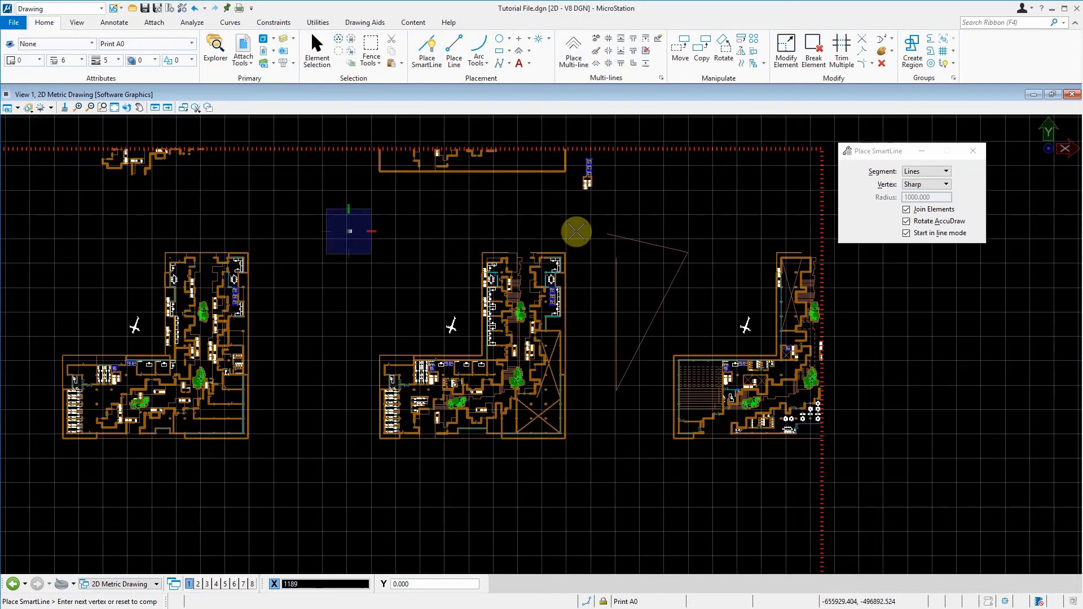
type("00")
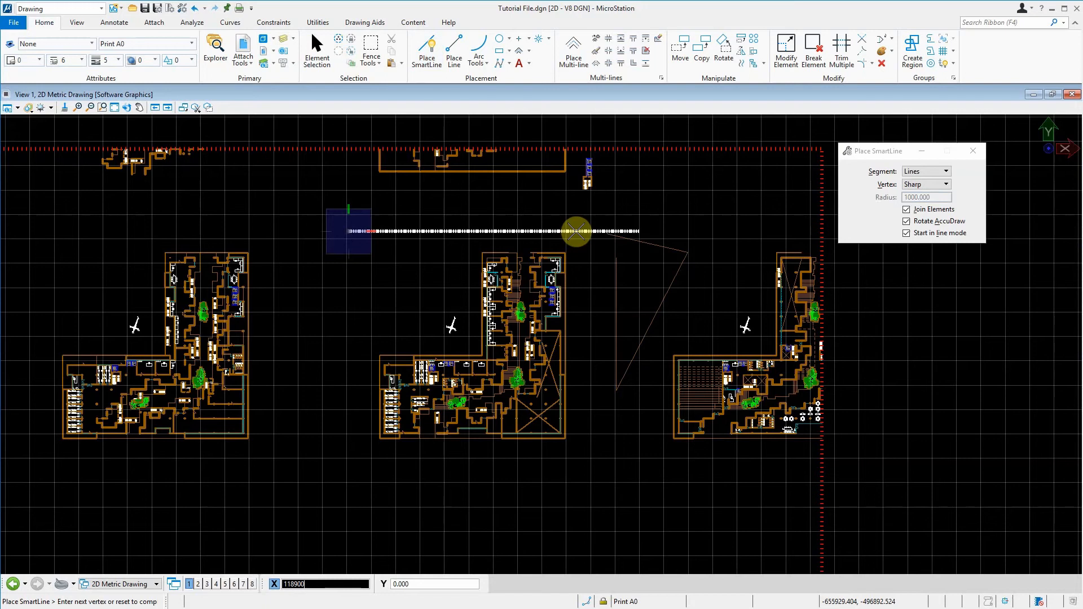
left_click(576, 230)
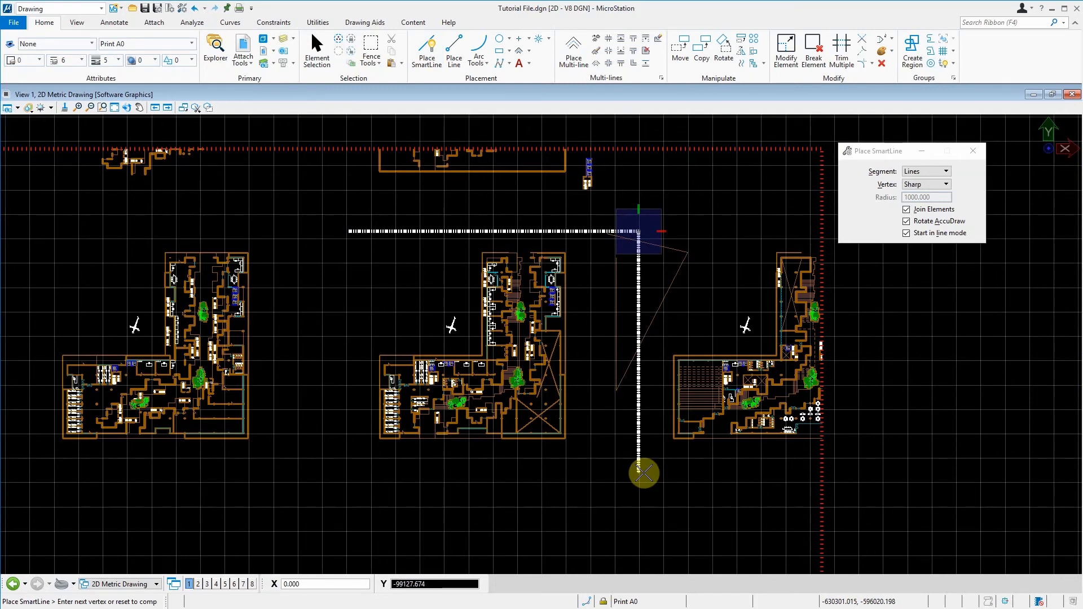
type("8")
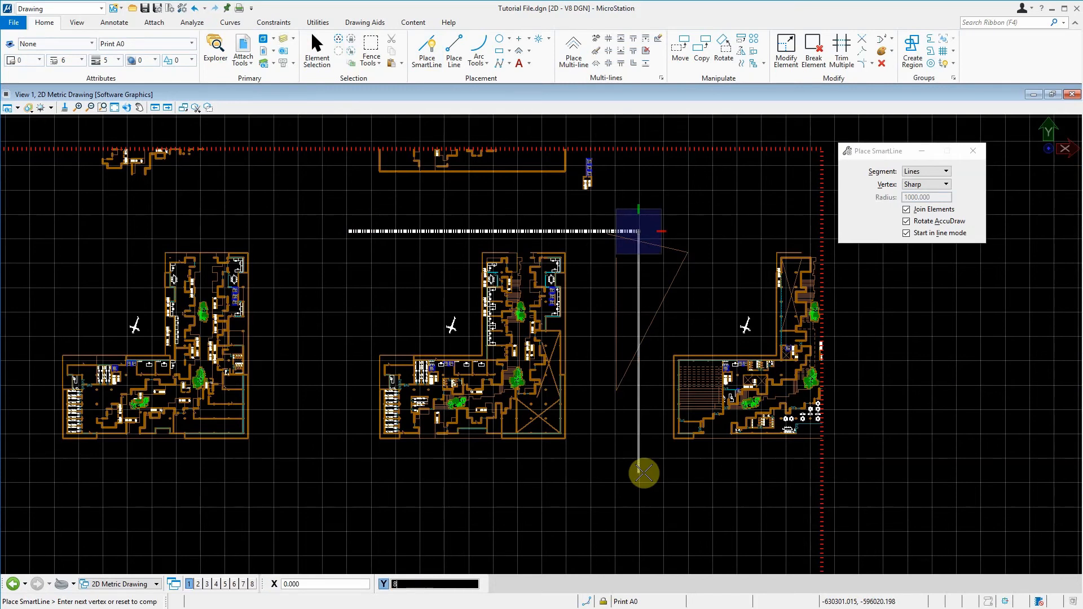
type("4100")
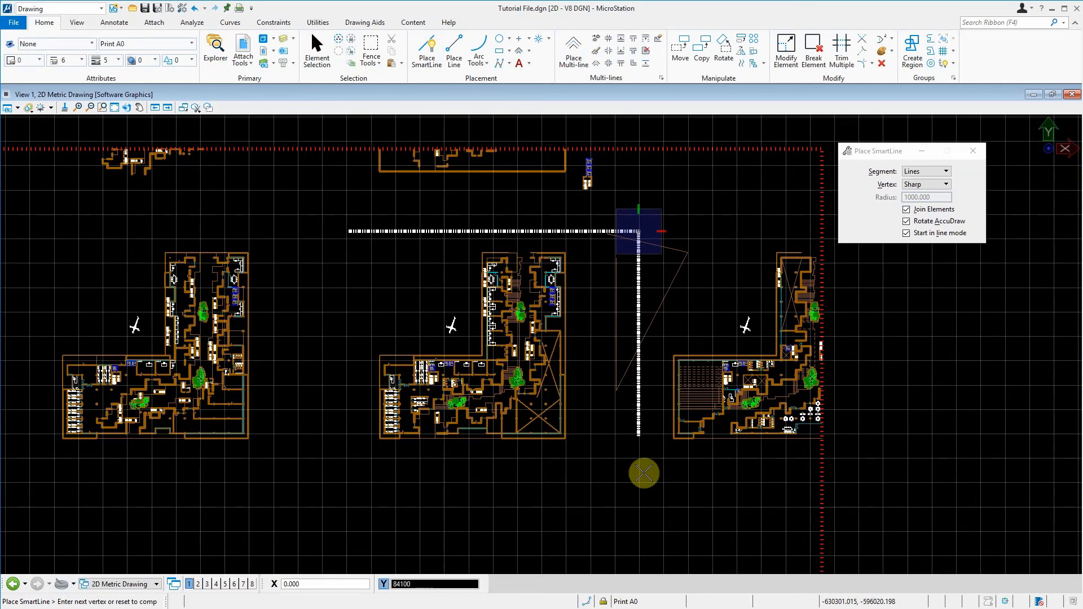
left_click(643, 474)
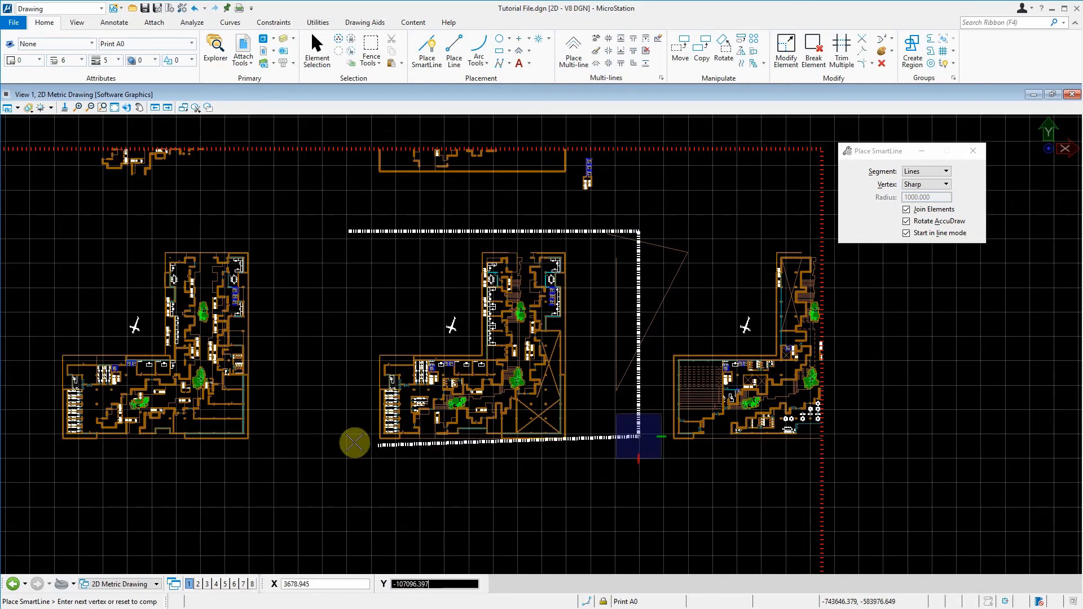
left_click(348, 437)
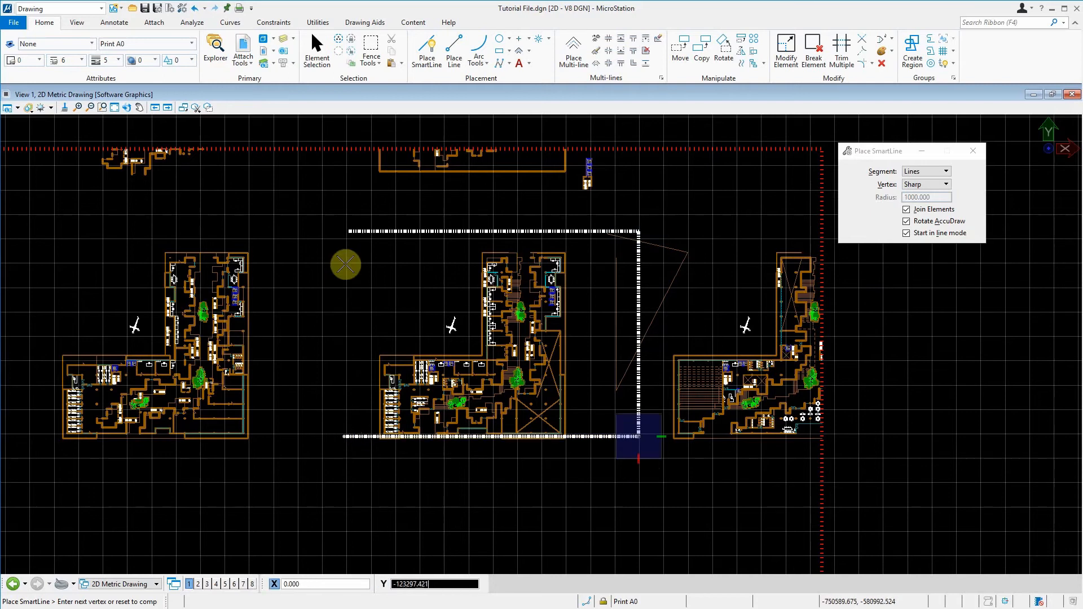
Close the rectangle at its start point, then select and drag it into position around the middle plan.
left_click(349, 228)
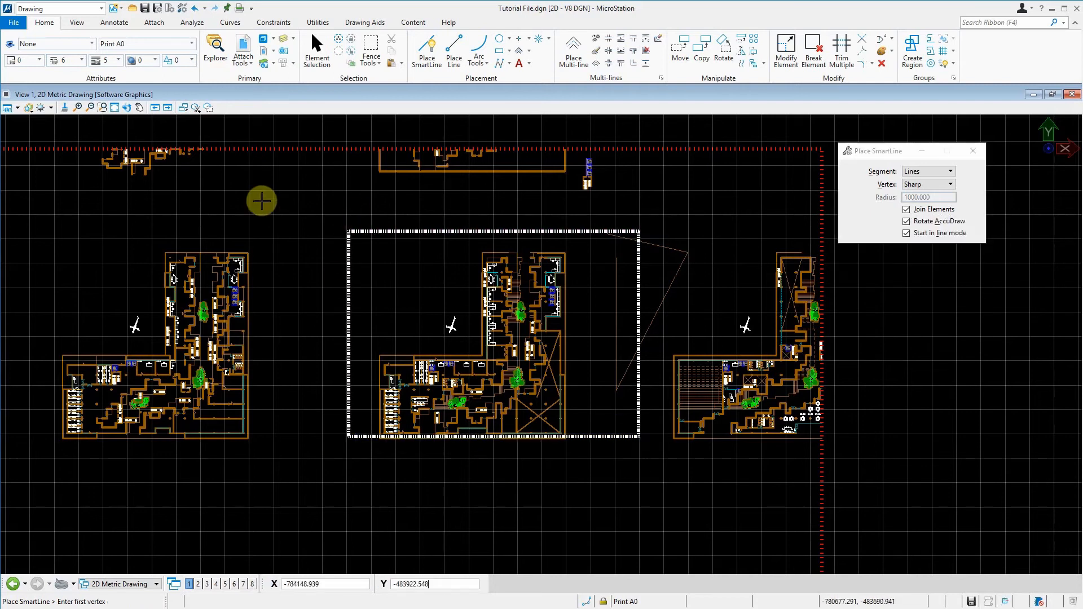
left_click(316, 51)
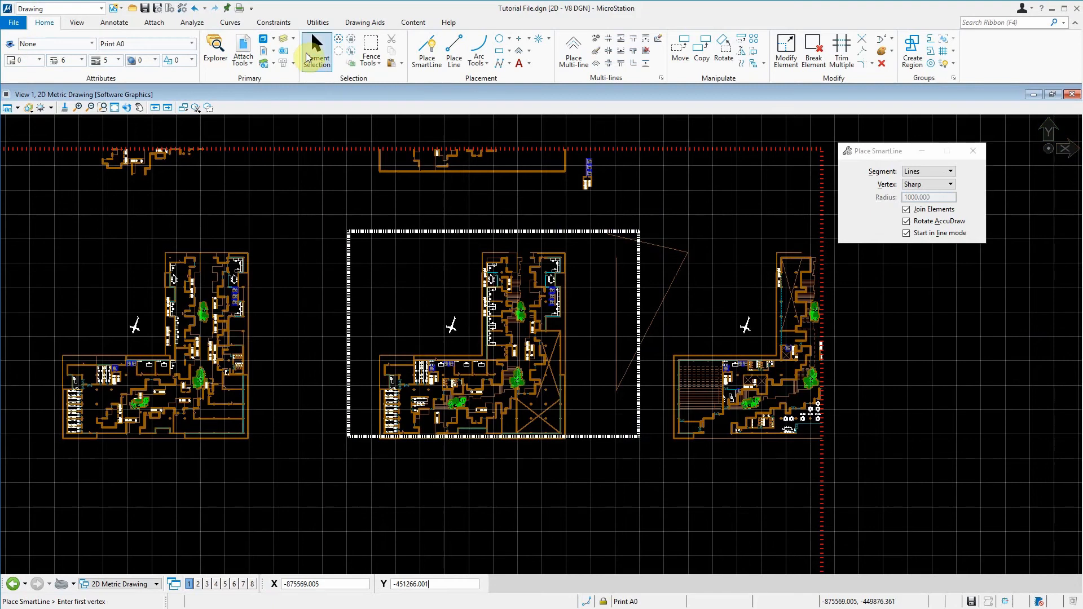
left_click(445, 231)
left_click_drag(444, 230, 410, 245)
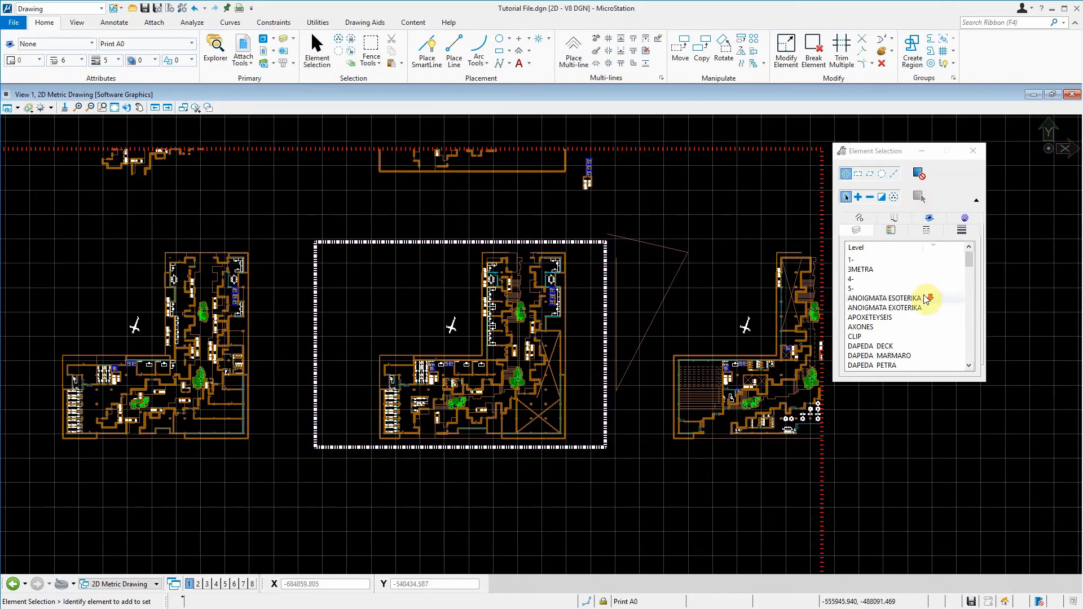
mouse_move(972, 256)
left_mouse_down()
mouse_move(977, 353)
mouse_move(972, 251)
left_mouse_up()
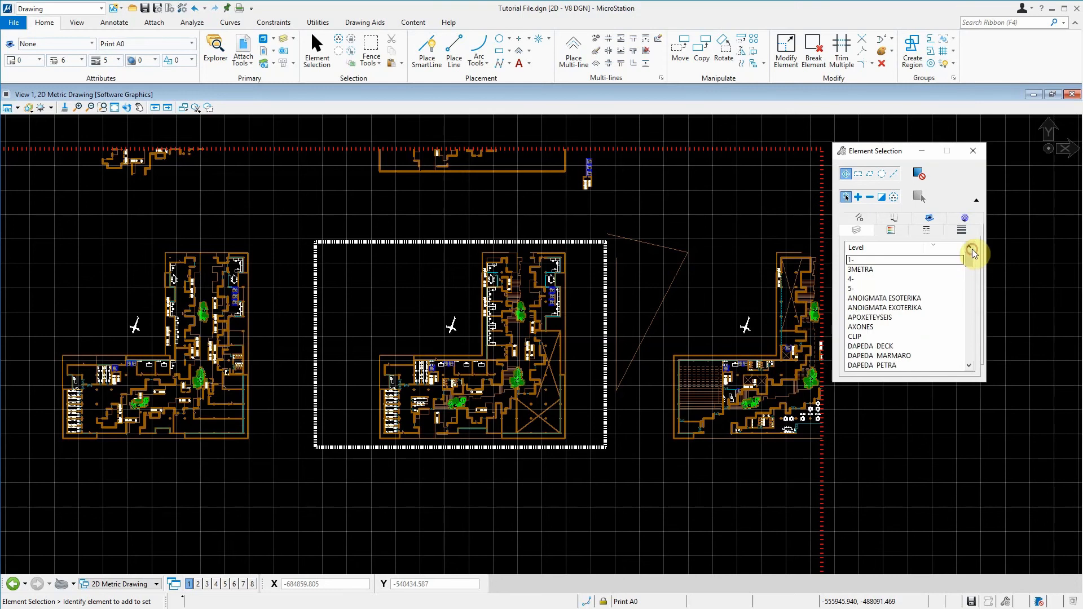
Check the level display settings, then start renaming the Print A0 level in Level Manager.
left_click(974, 158)
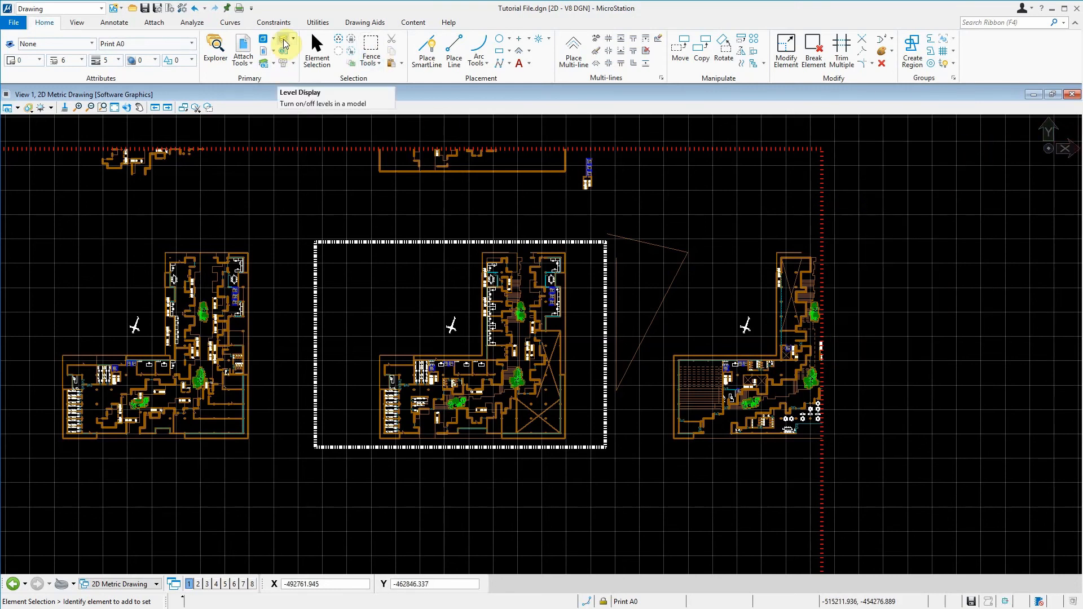
left_click(285, 44)
scroll(856, 364, "down", 5)
scroll(856, 364, "down", 9)
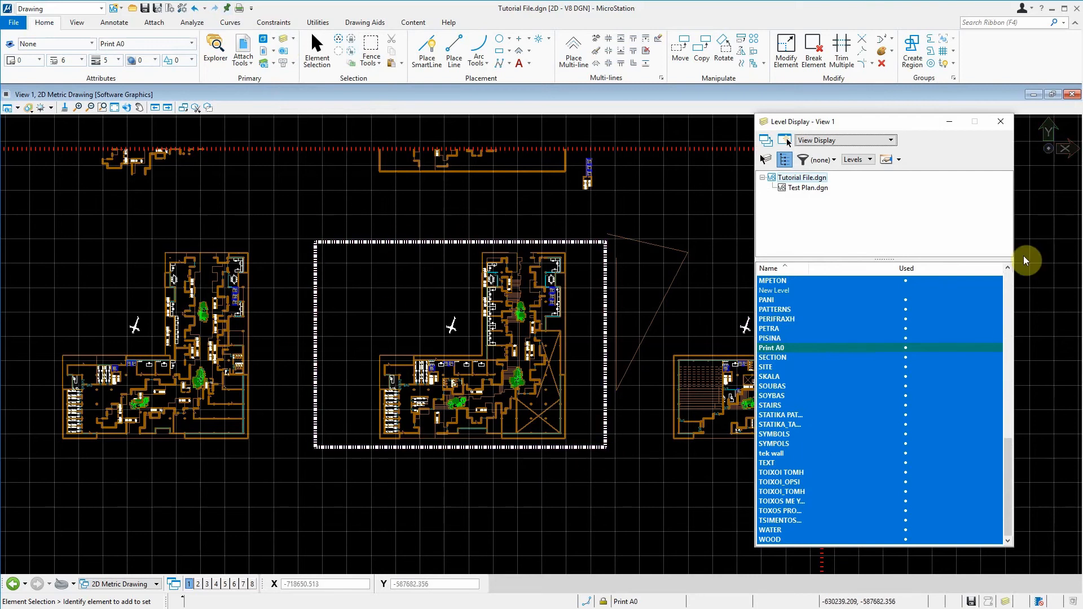
left_click(1000, 124)
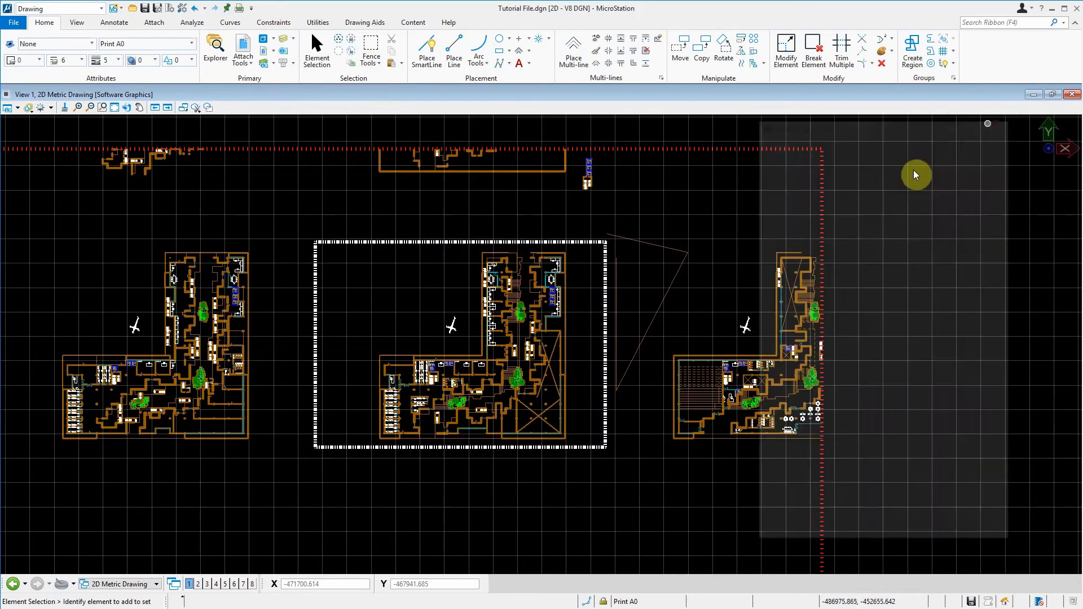
left_click(264, 65)
scroll(633, 356, "down", 5)
scroll(631, 363, "down", 3)
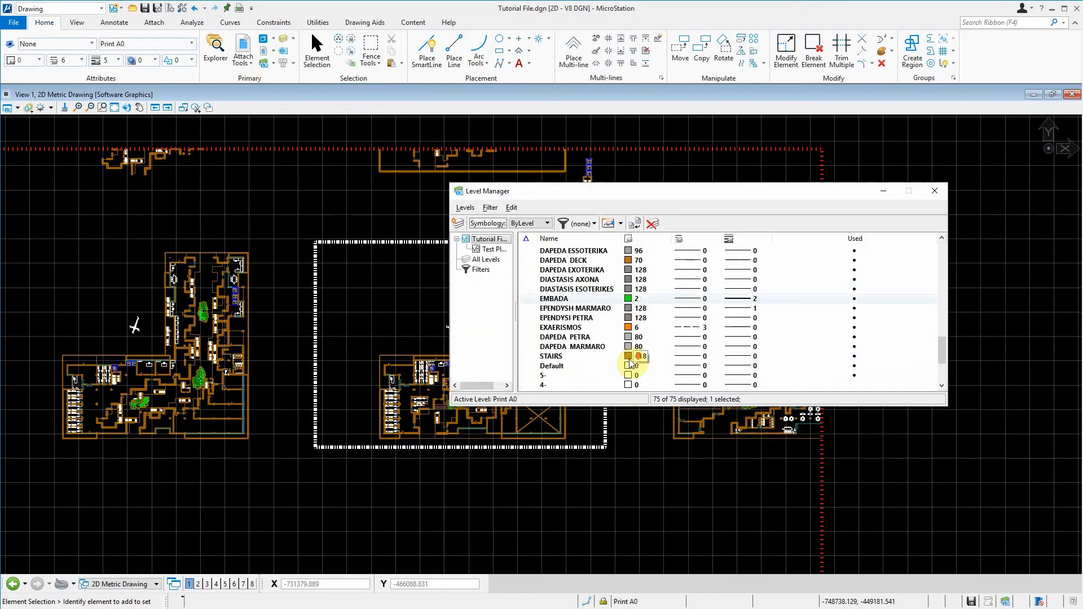
scroll(630, 364, "down", 3)
right_click(563, 388)
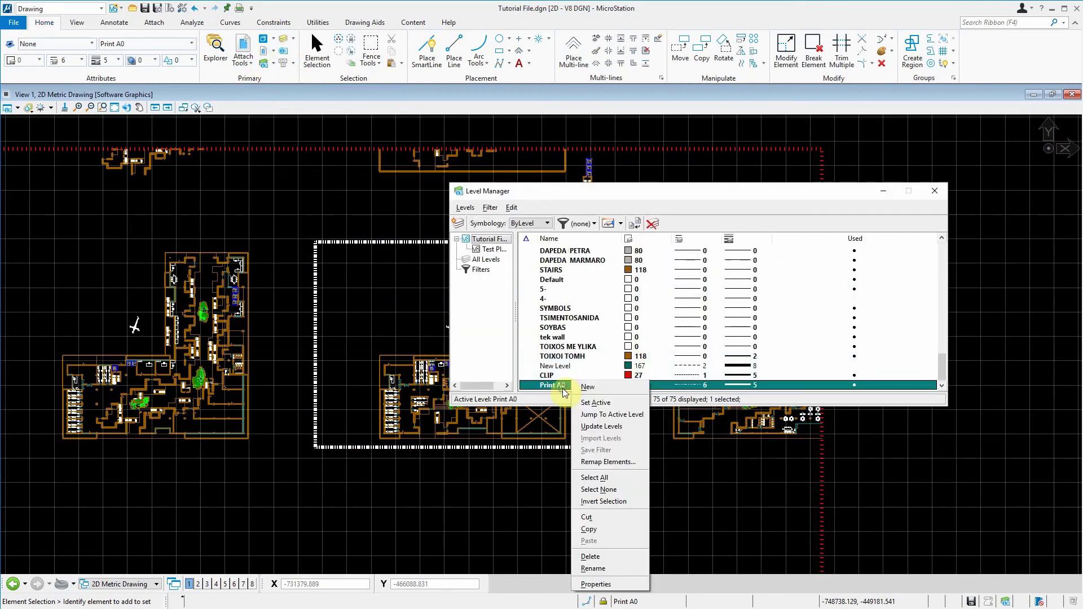
left_click(639, 575)
type("1:100")
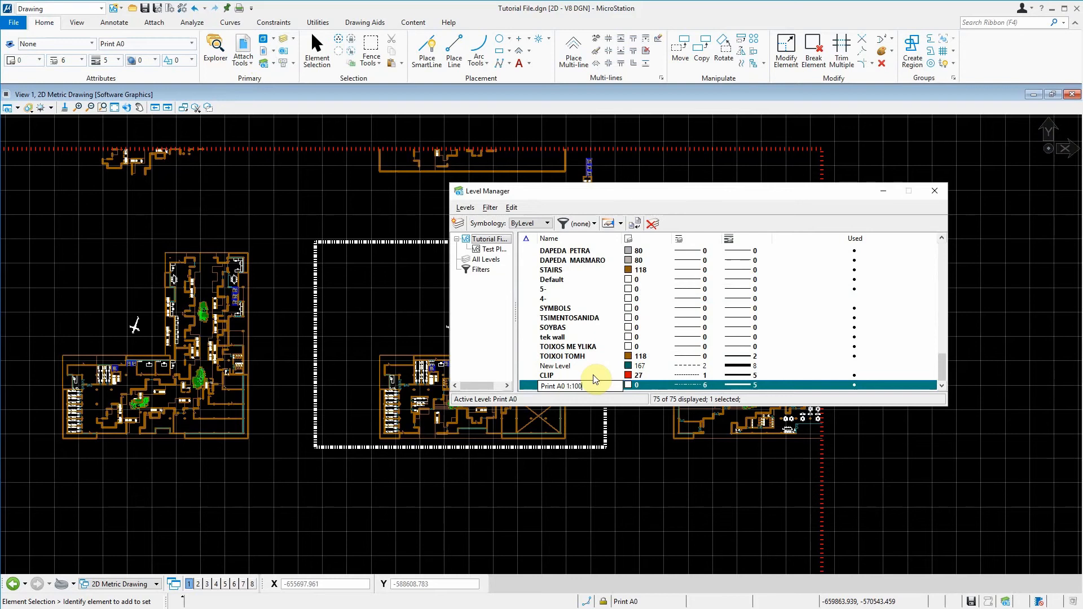
Commit the name Print A0 1:100, close Level Manager and verify the rectangle's level.
left_click(638, 466)
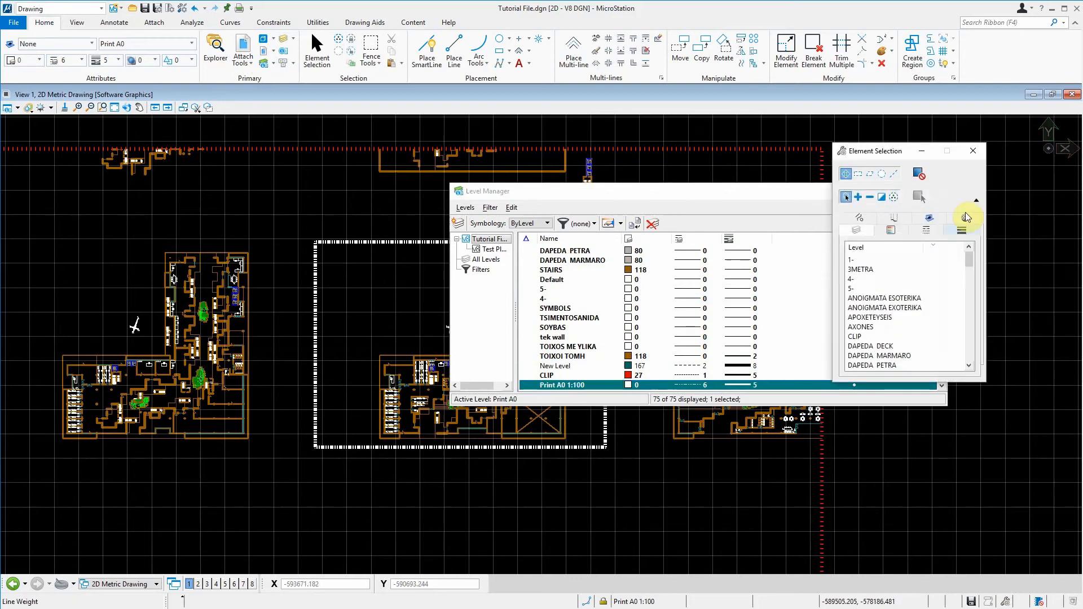
left_click_drag(718, 191, 612, 205)
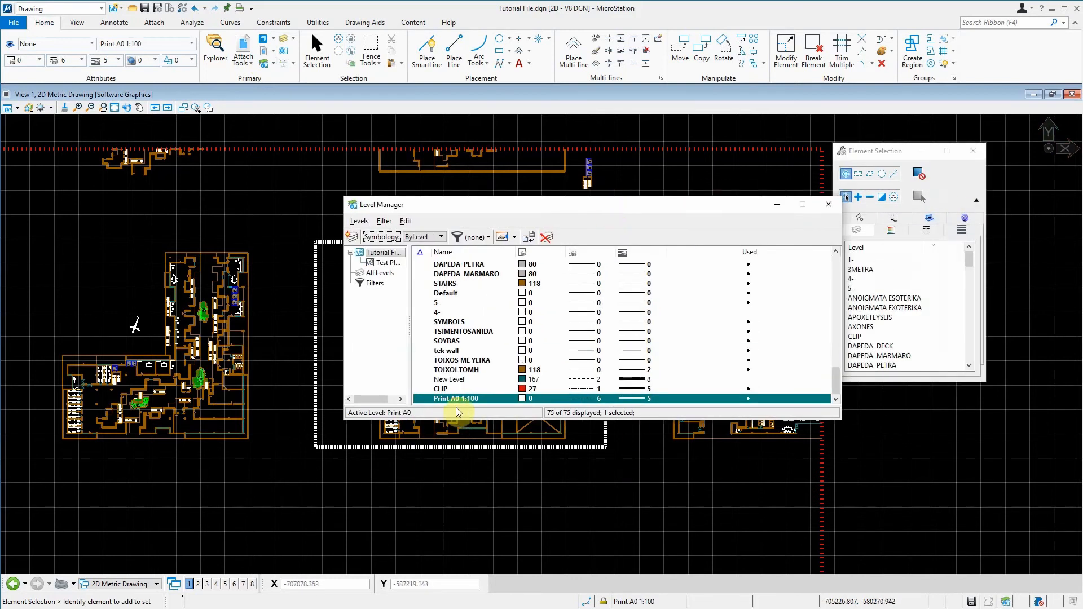
left_click(829, 205)
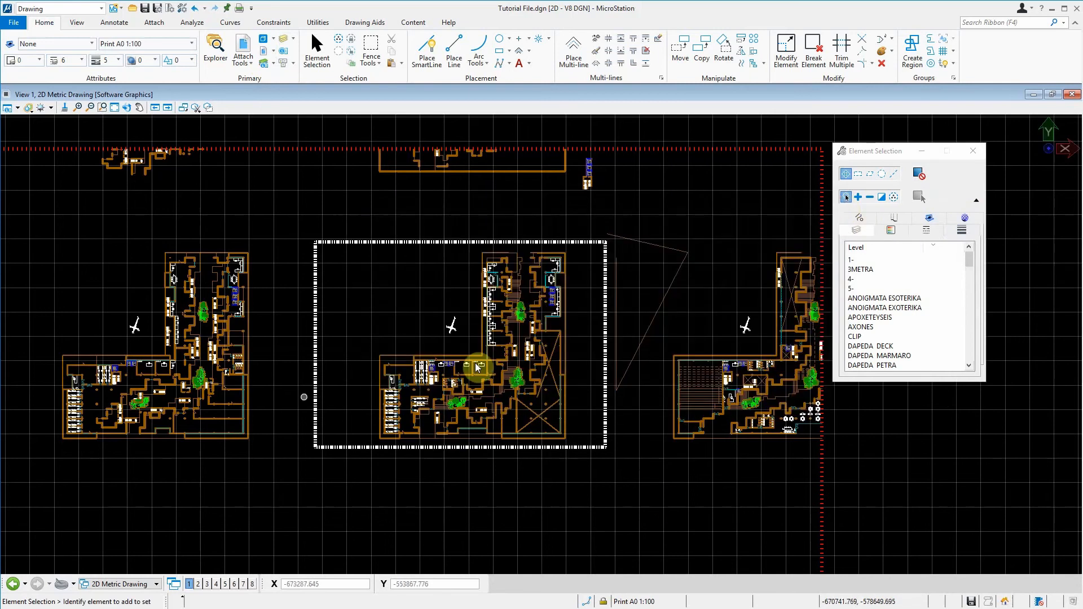
left_click(375, 242)
left_click(431, 471)
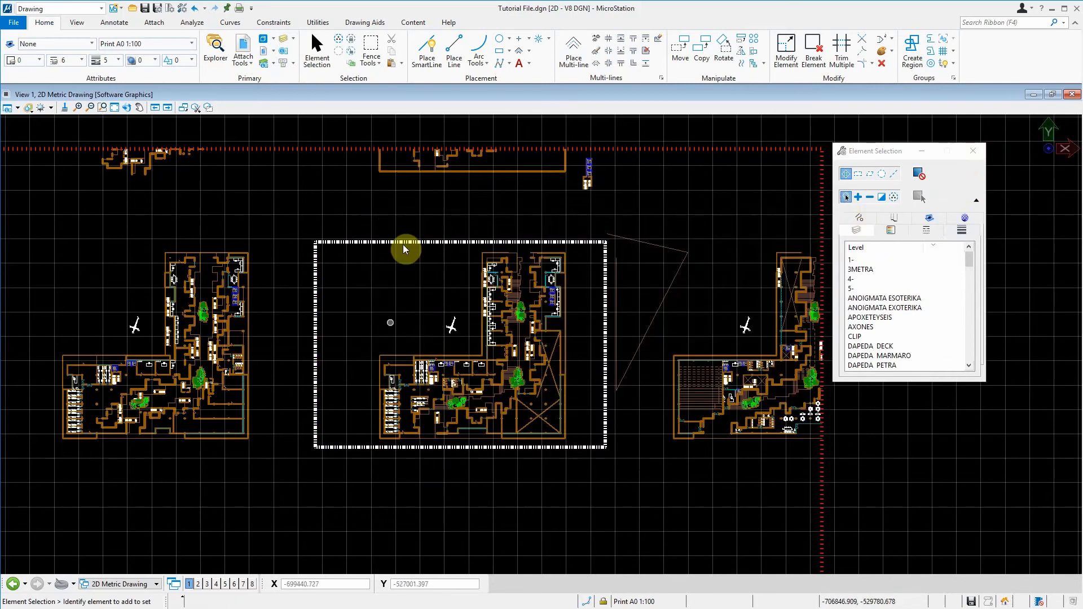
Place a Block fence from the rectangle's top-left corner to its bottom-right corner.
left_click(367, 45)
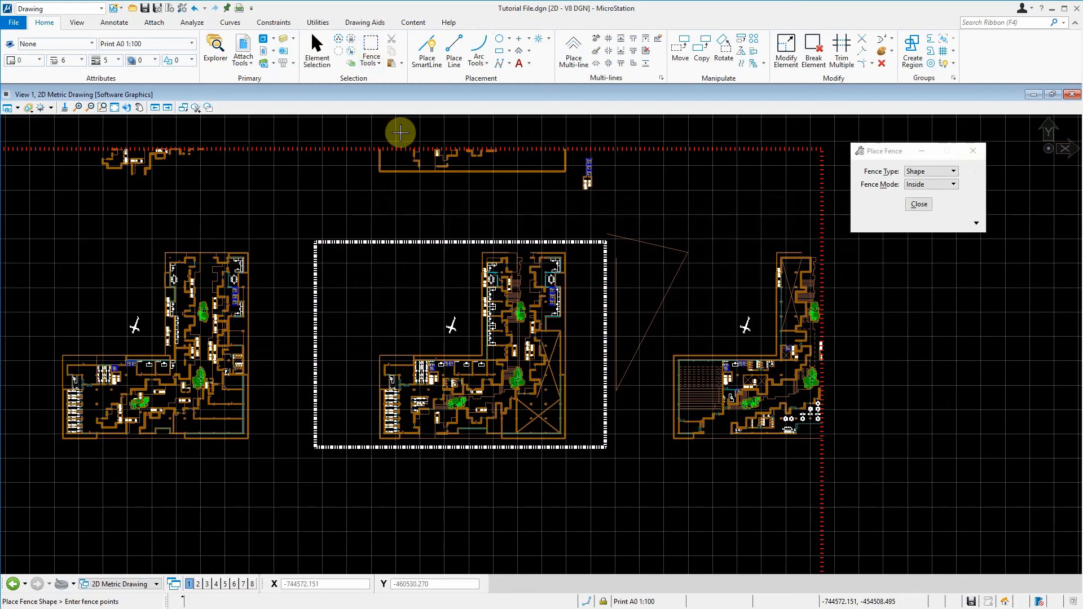
left_click(949, 173)
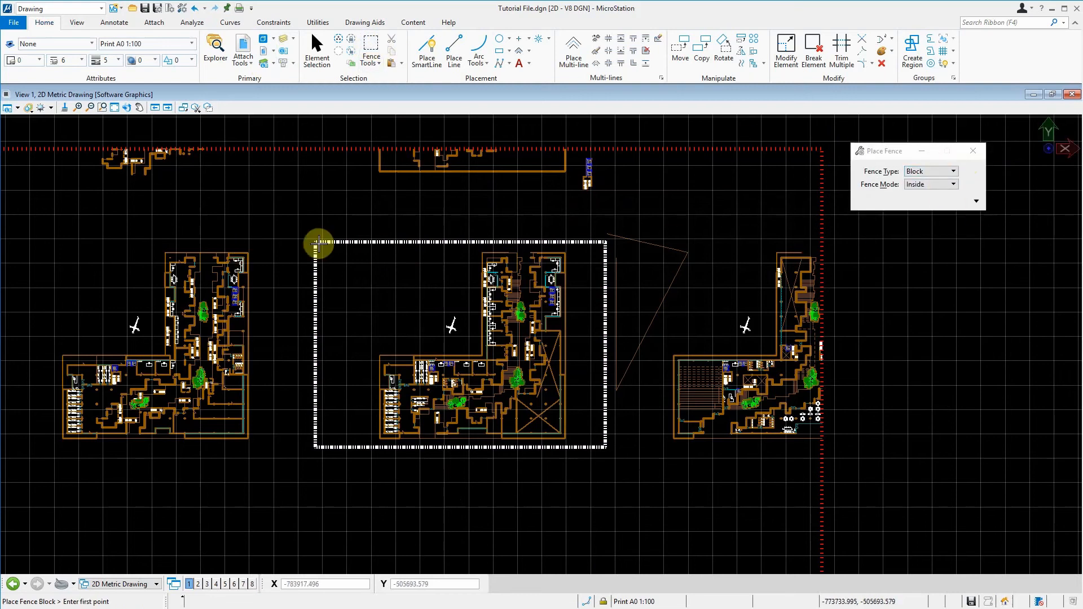
scroll(315, 243, "up", 3)
scroll(315, 243, "up", 2)
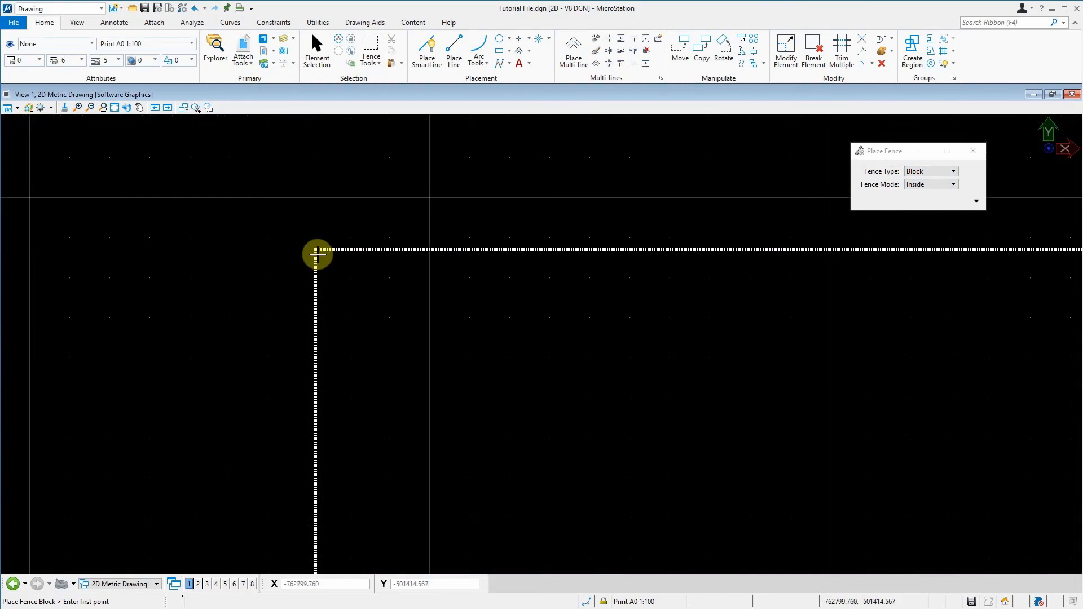
left_click(316, 252)
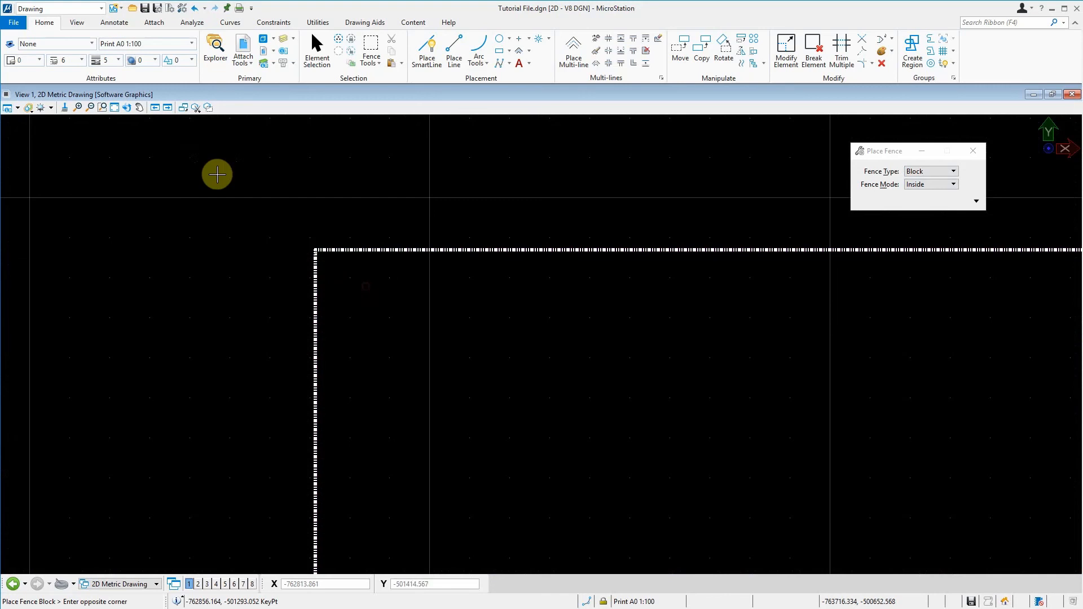
scroll(217, 174, "down", 3)
scroll(259, 211, "down", 1)
scroll(508, 375, "up", 3)
scroll(489, 375, "up", 2)
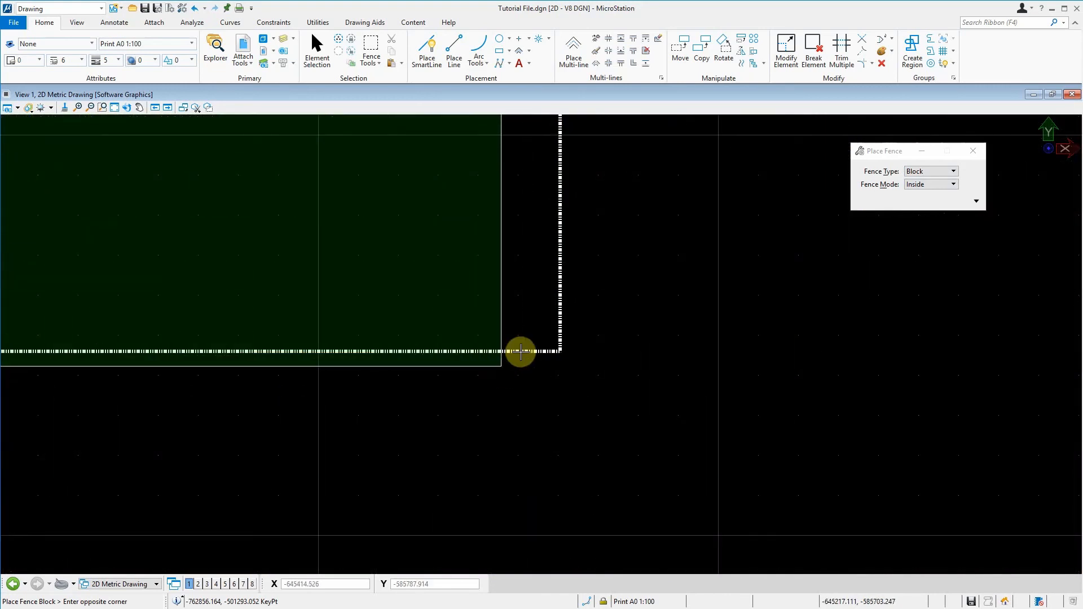
left_click(585, 354)
scroll(609, 372, "down", 2)
scroll(609, 381, "down", 2)
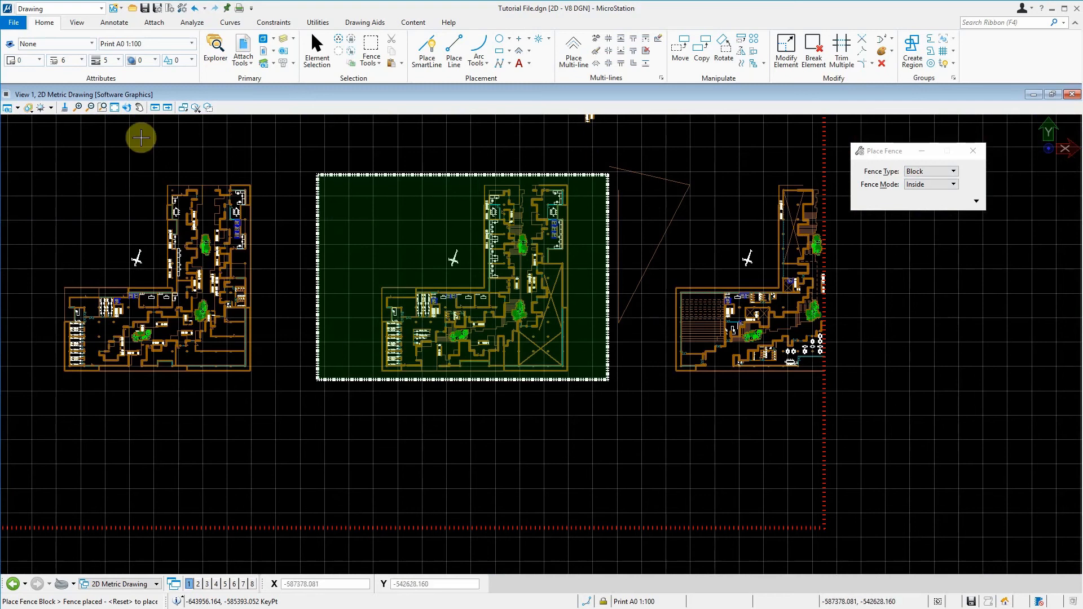
scroll(457, 229, "up", 2)
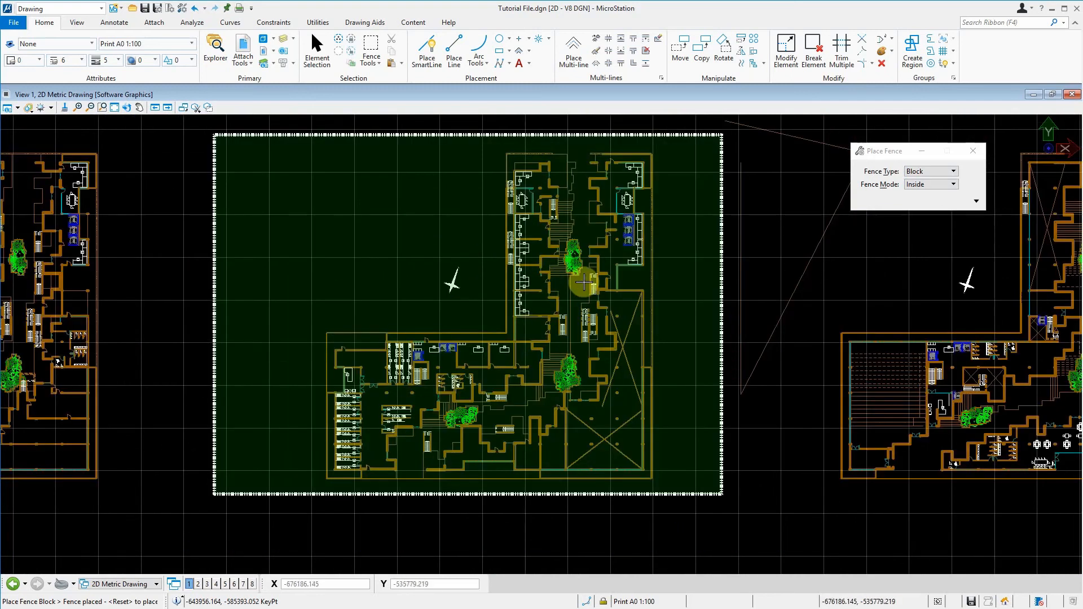
Set the print to the PDF printer on ISO A0 paper and maximize the fenced area to the sheet.
left_click(241, 9)
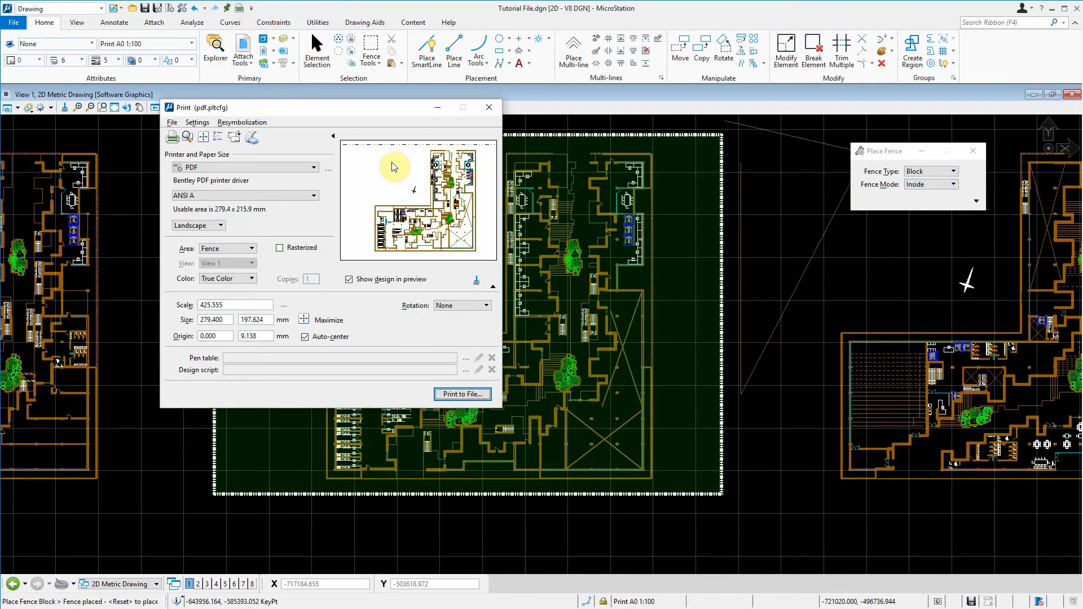
left_click(287, 169)
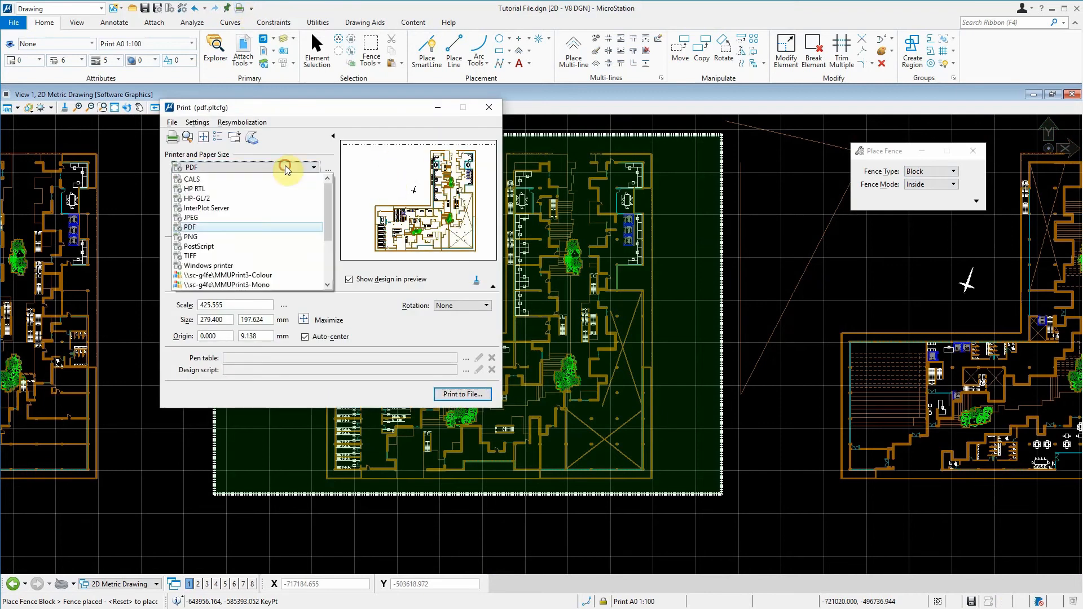
left_click(224, 227)
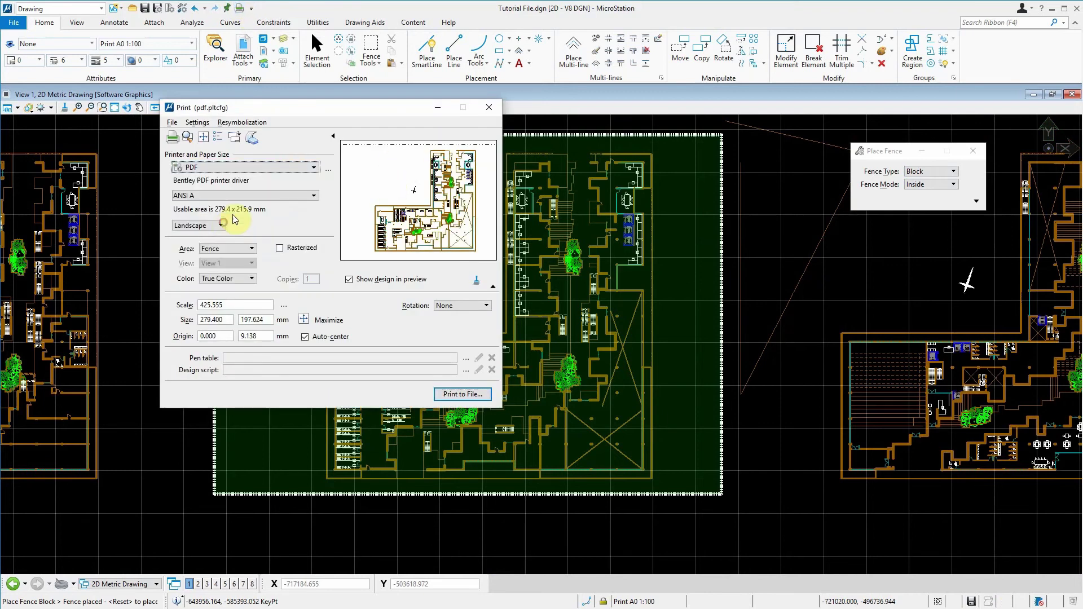
left_click(271, 199)
scroll(258, 254, "up", 3)
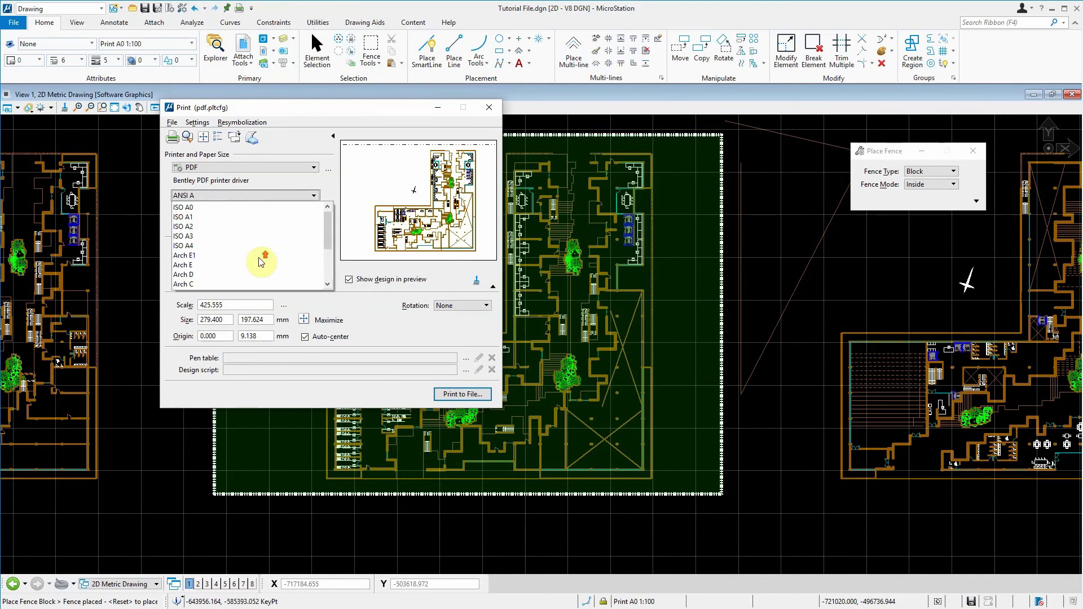
left_click(208, 209)
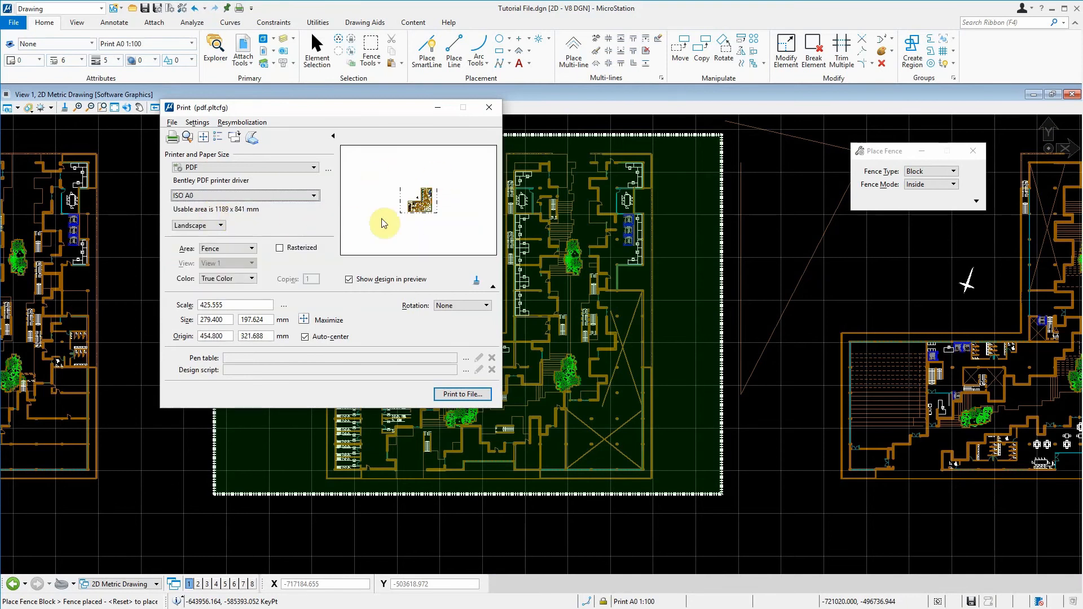
left_click(303, 320)
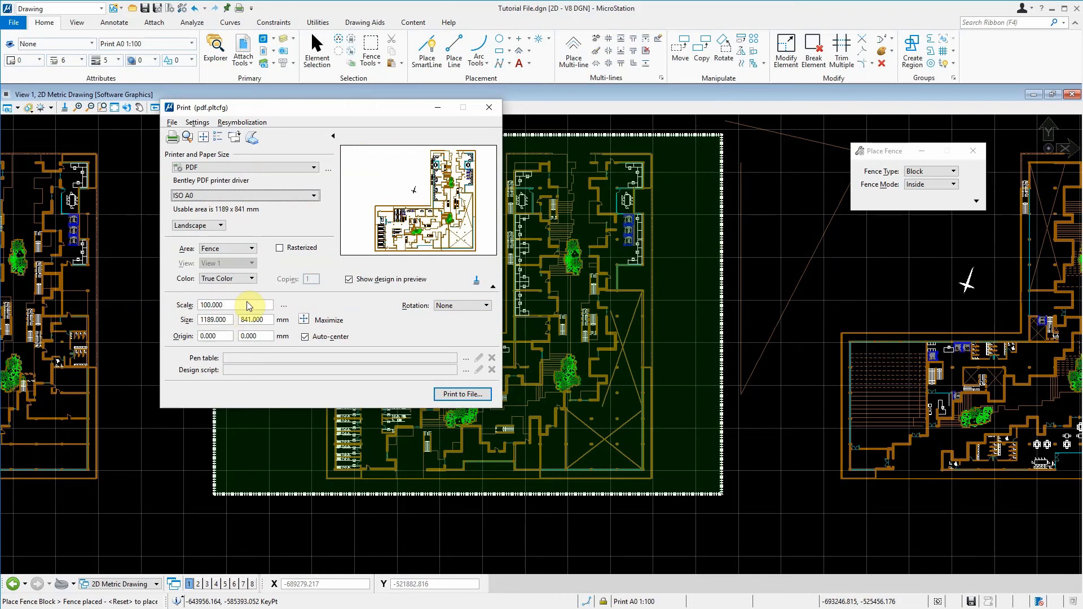
Try Grayscale colour mode, then set the print back to True Color.
left_click(231, 283)
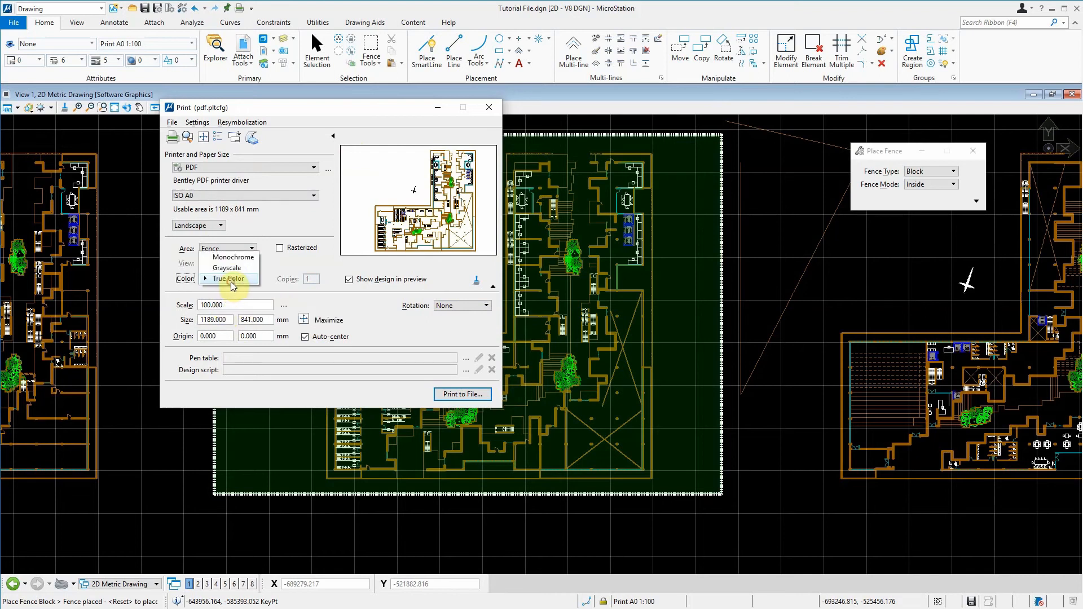
left_click(239, 269)
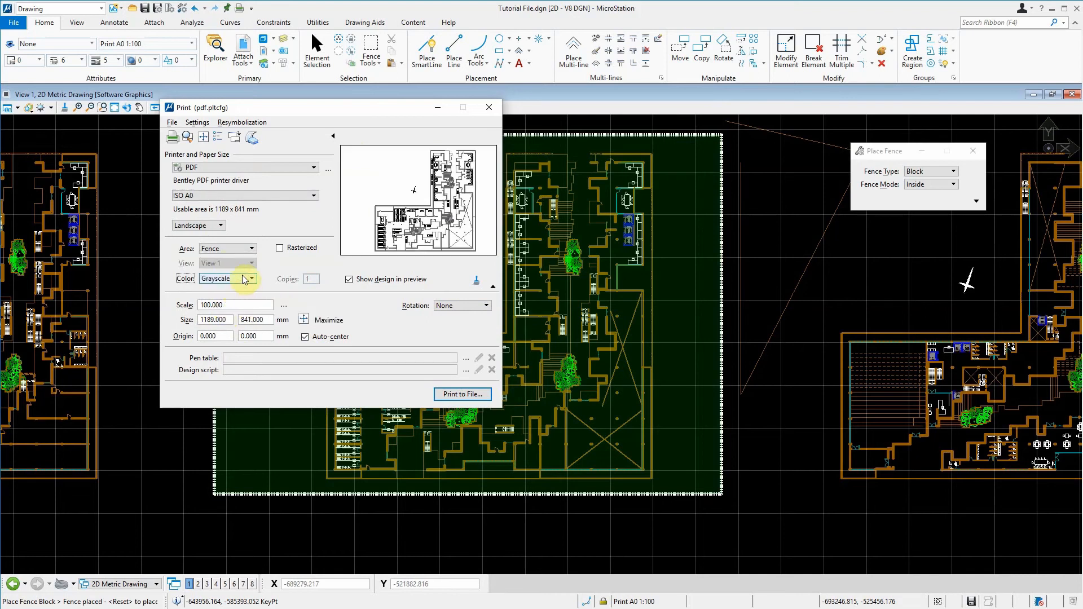
left_click(245, 281)
left_click(208, 254)
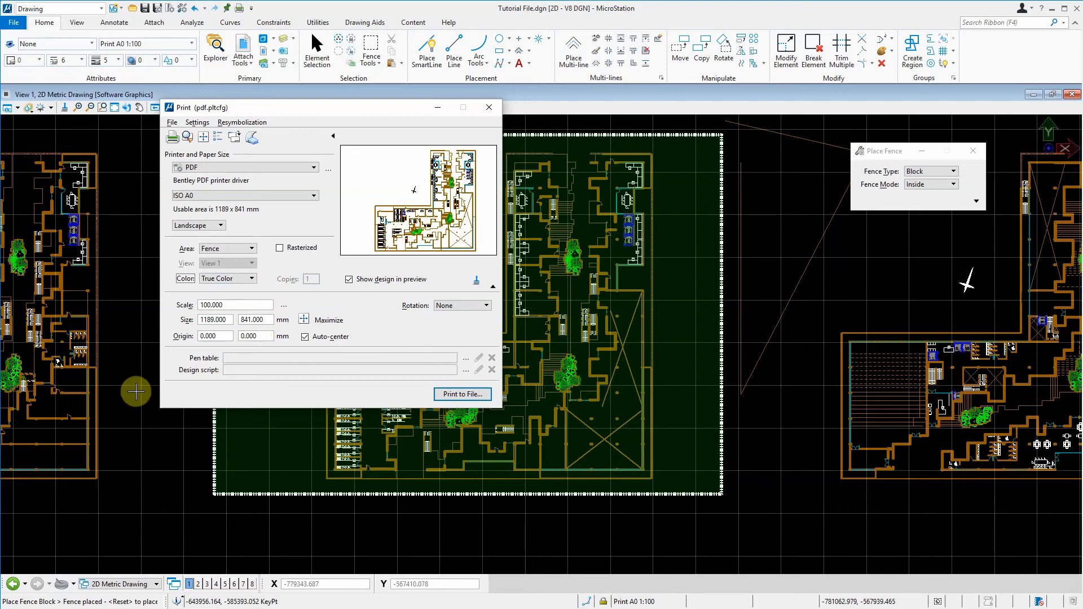
Create a new pen table via Resymbolization and save it as Pen 1.tbl.
left_click(241, 122)
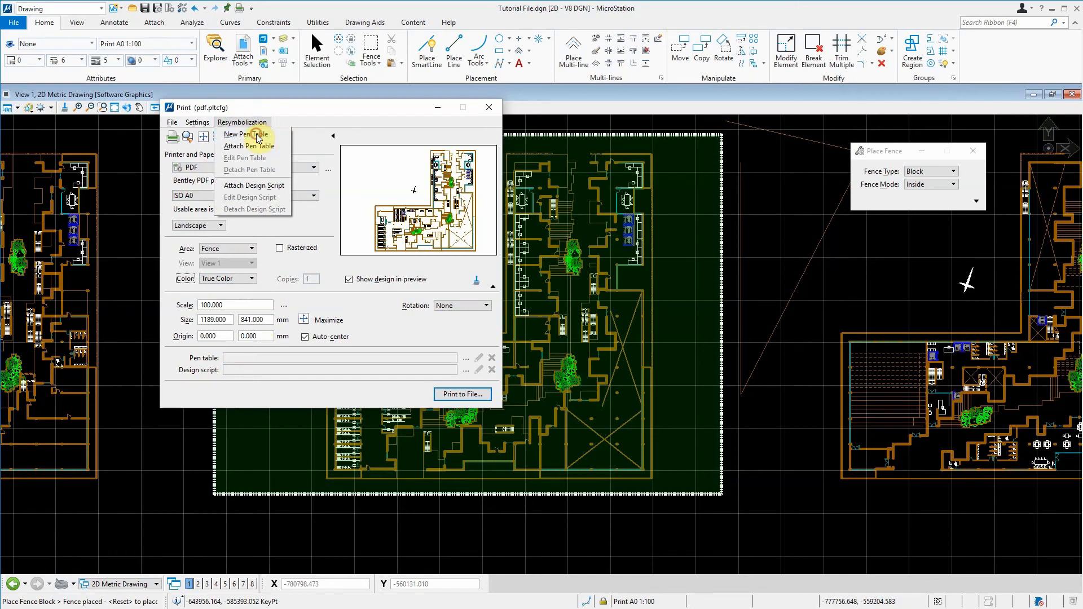
left_click(258, 137)
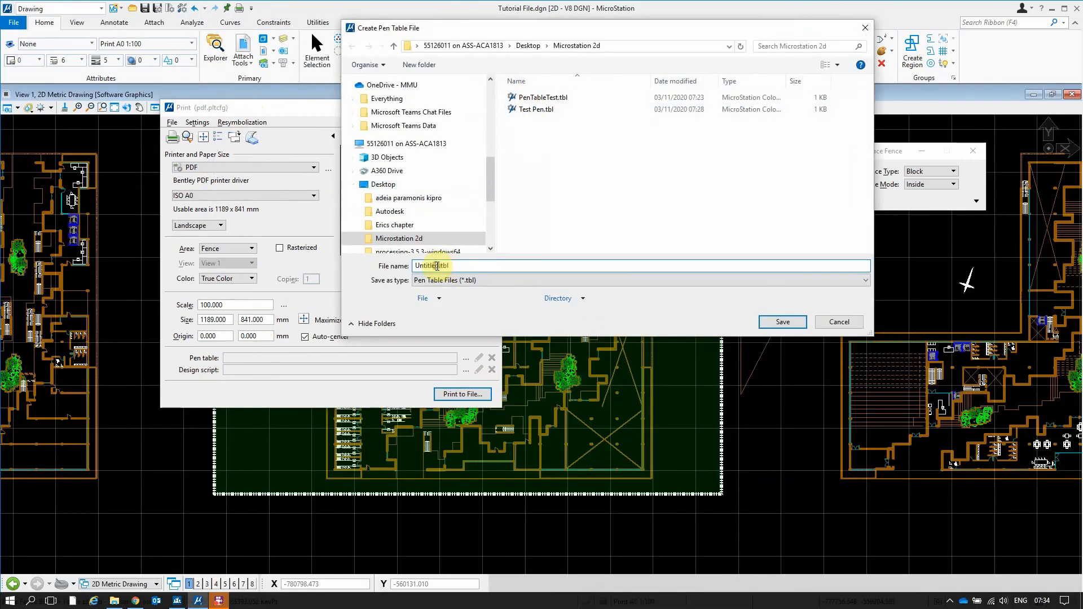
key("BackSpace")
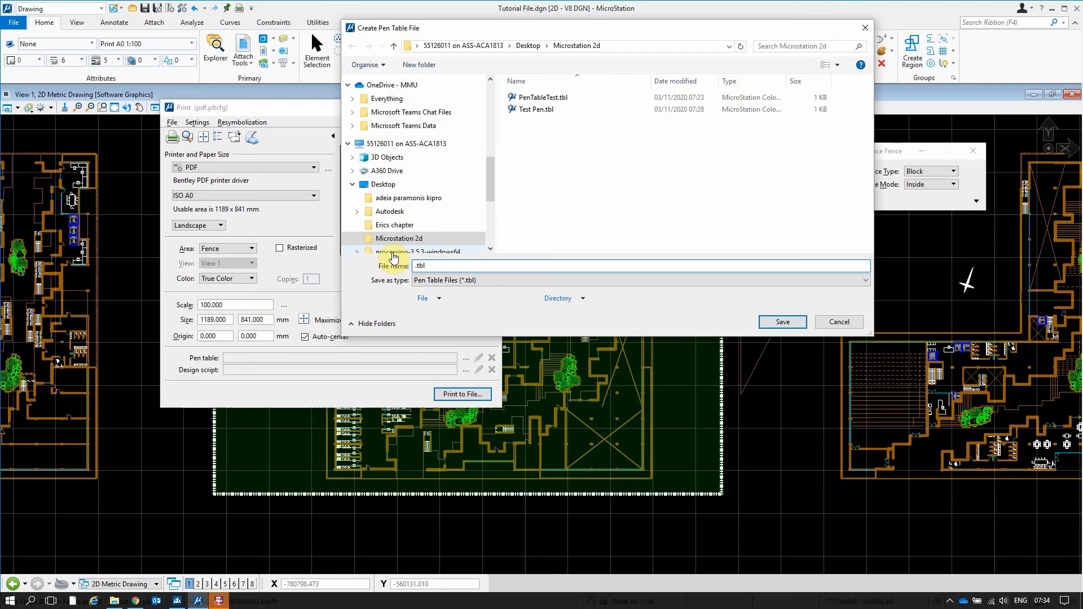
key("Caps_Lock")
type("p")
key("Caps_Lock")
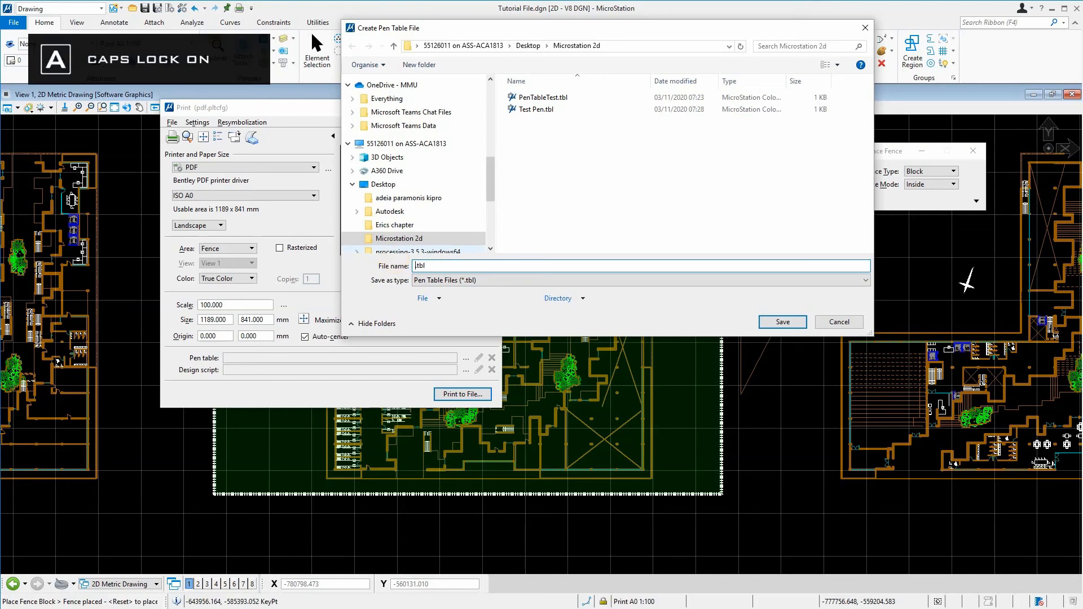
type("P")
key("Caps_Lock")
type("en 1")
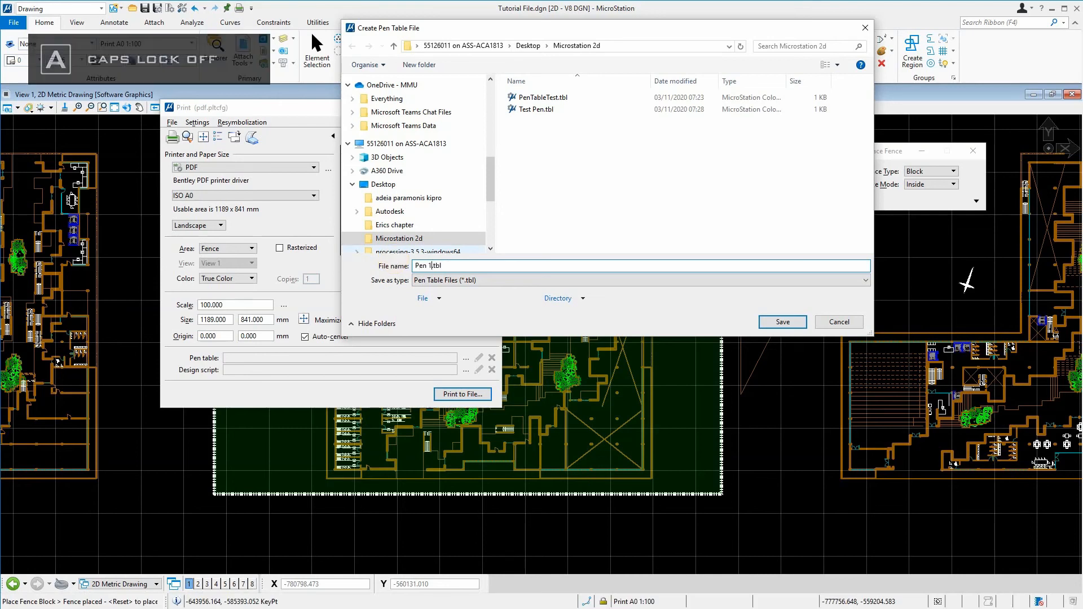
left_click(786, 321)
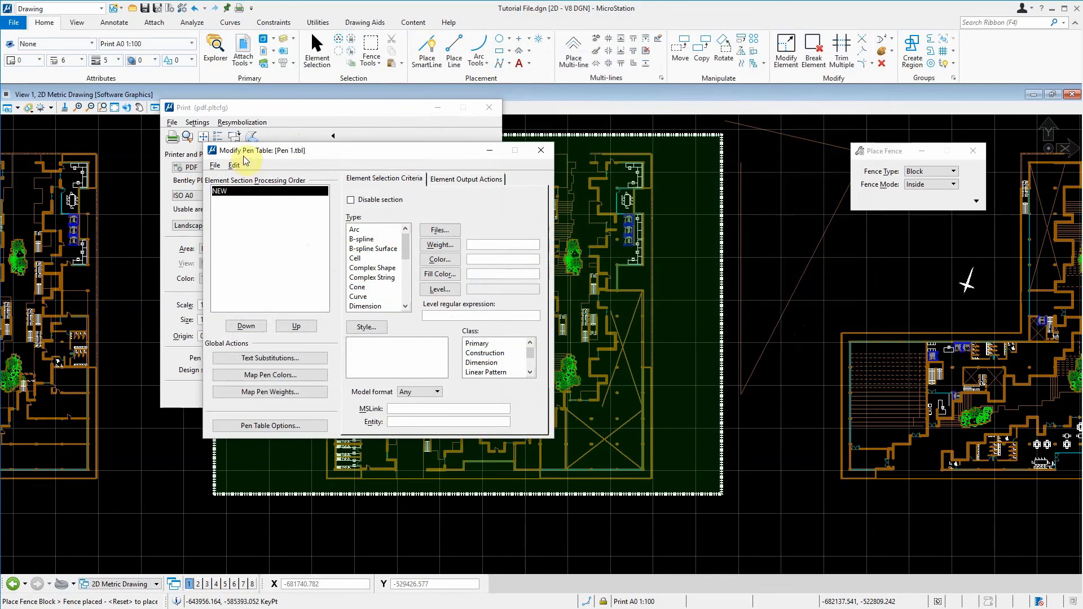
Insert a new pen table section above NEW and name it Green.
left_click(215, 166)
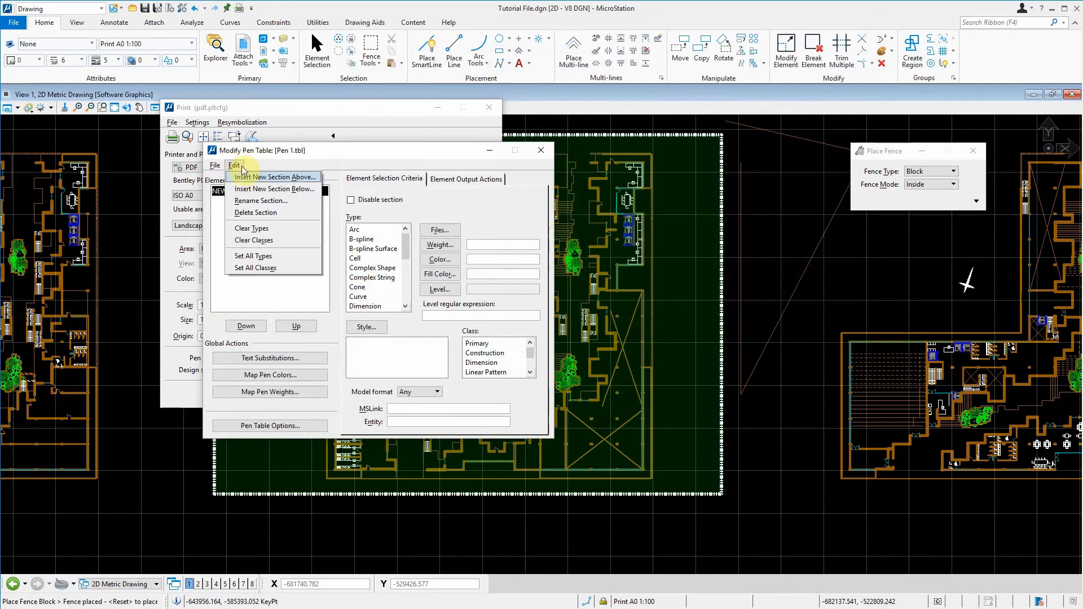
left_click(241, 176)
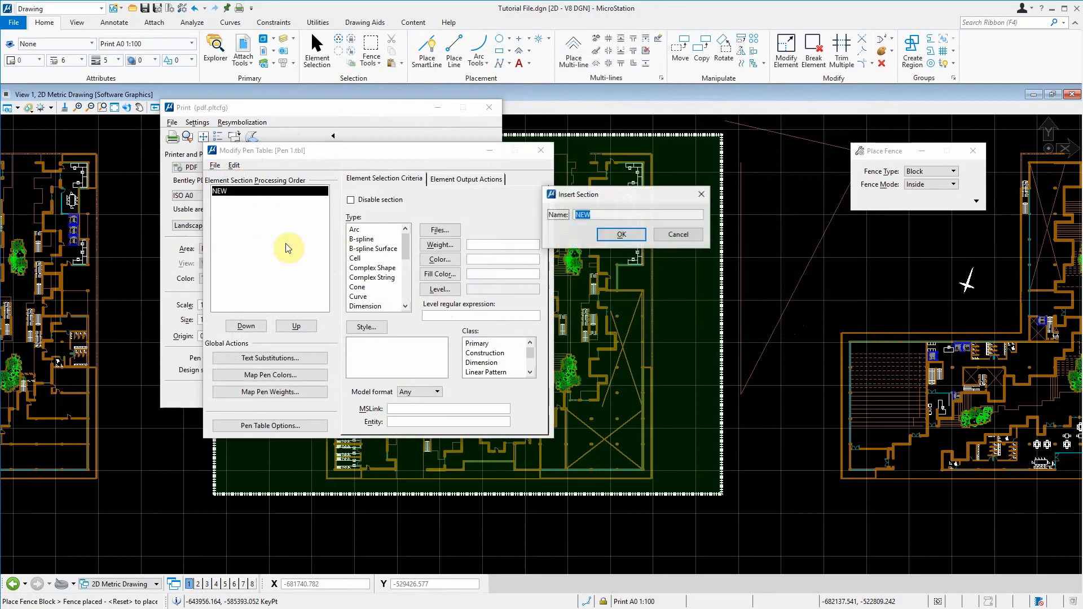
key("Caps_Lock")
type("G")
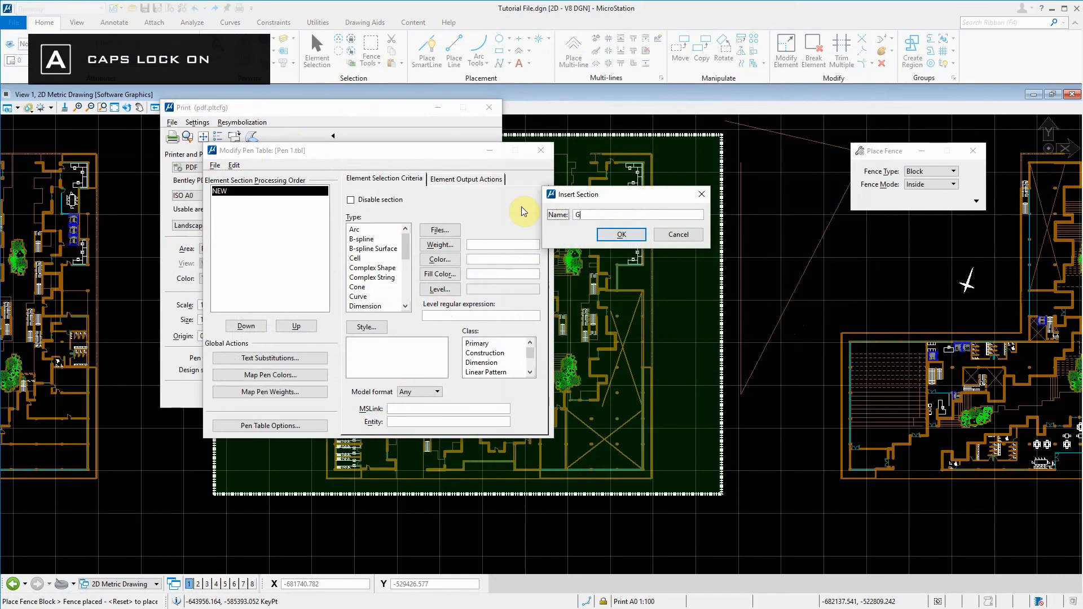
key("Caps_Lock")
type("reen")
key("Return")
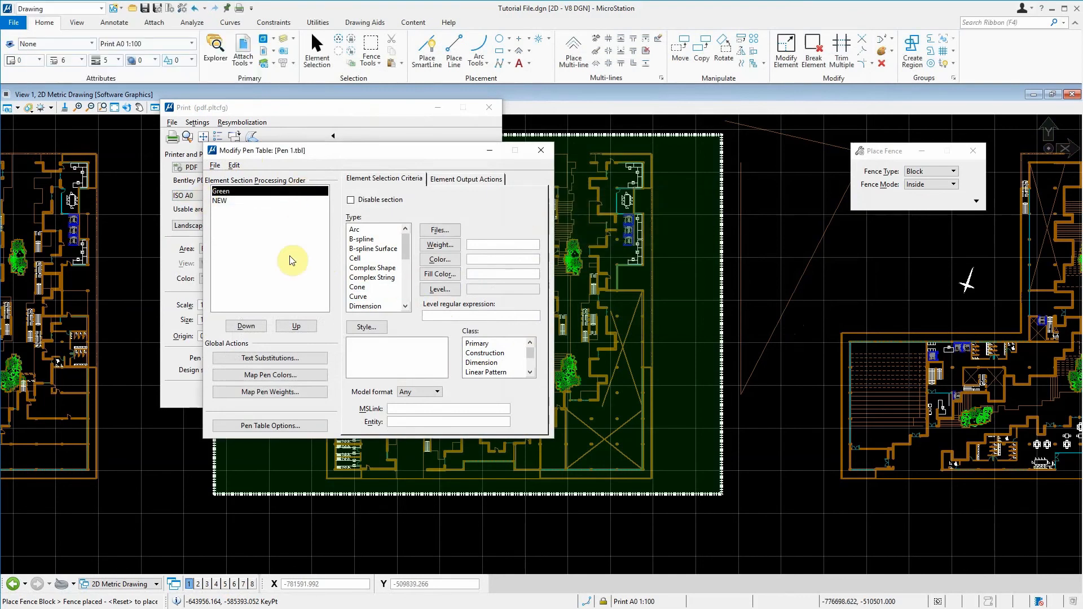
Set the Green section's level criterion to DENTRA.
left_click(440, 289)
scroll(538, 284, "down", 3)
scroll(539, 283, "down", 2)
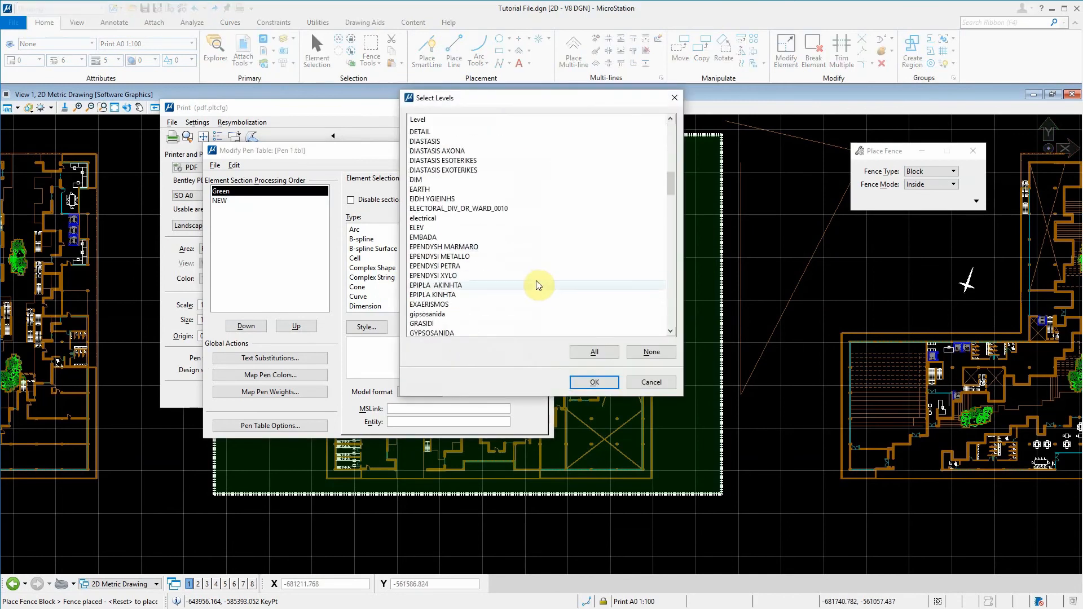
scroll(536, 280, "down", 2)
scroll(436, 215, "up", 2)
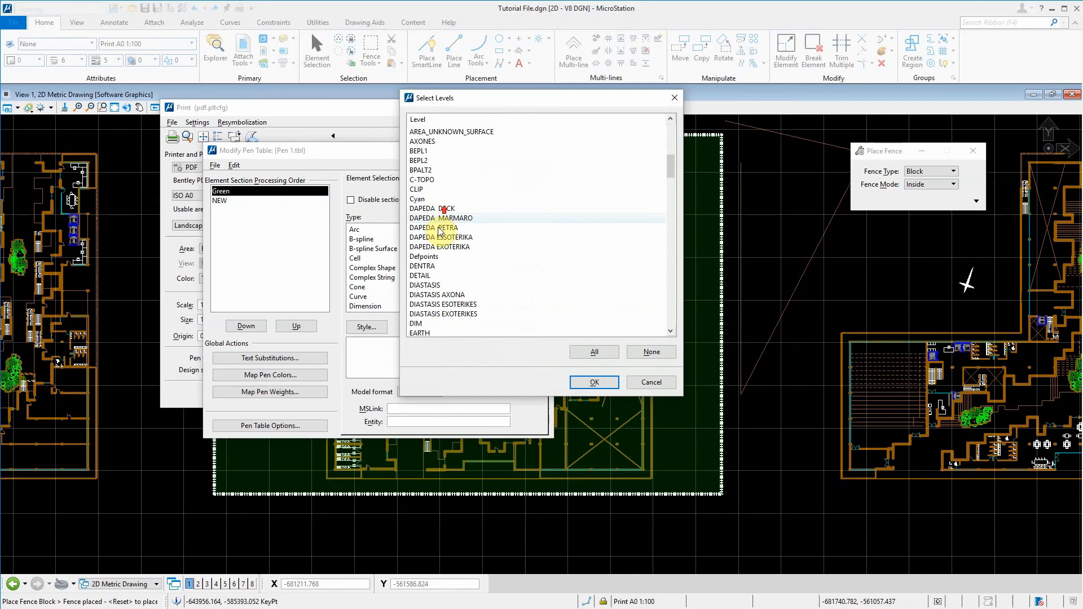
left_click(439, 265)
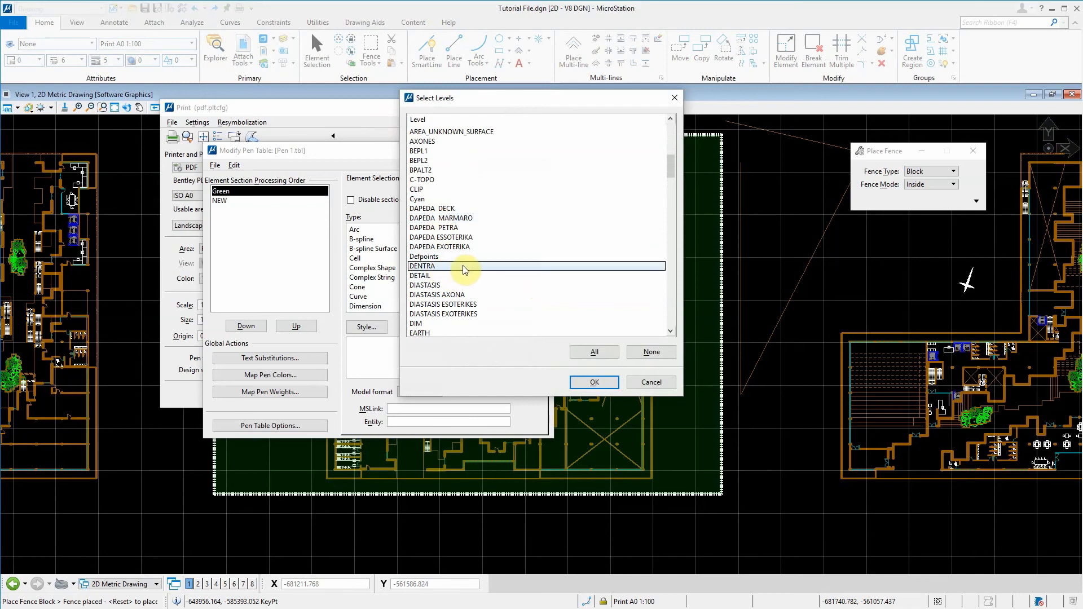
left_click(463, 269)
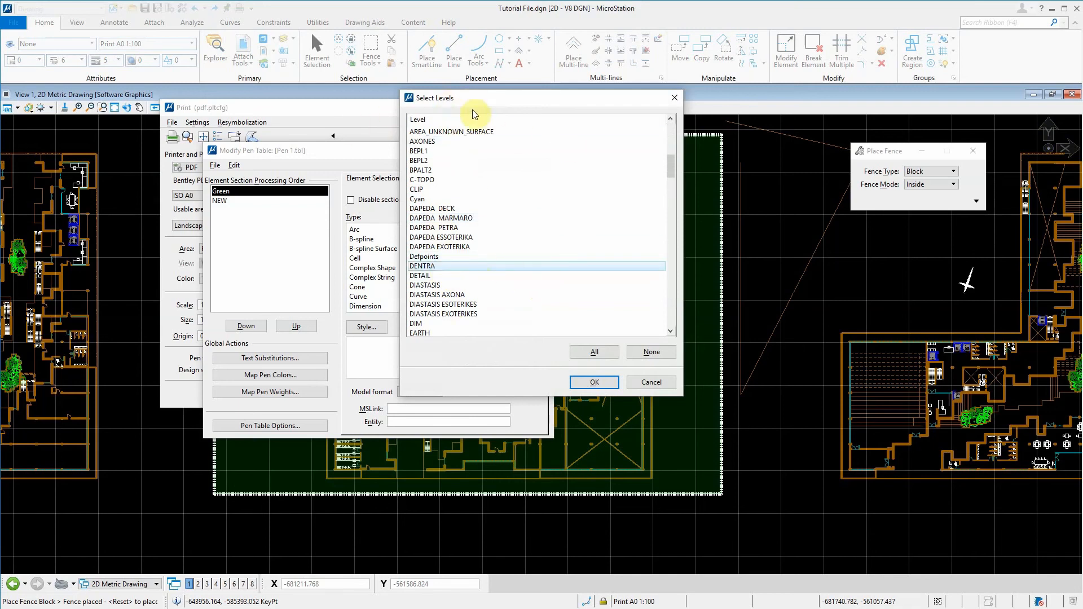
left_click(596, 382)
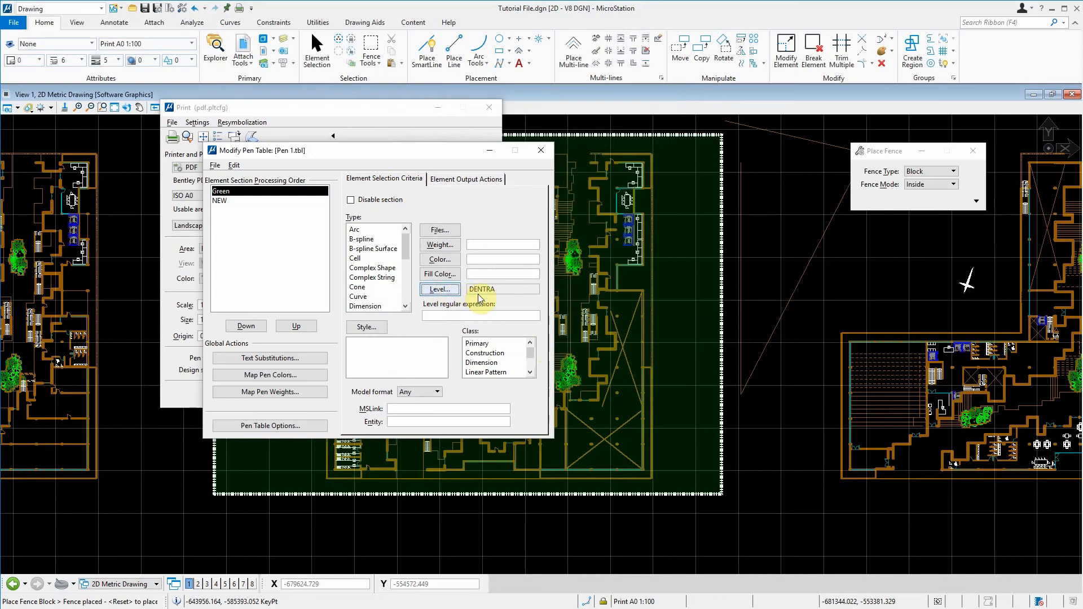
Enable the Green section's output colour override and set it to green, index 82, by index.
left_click(450, 180)
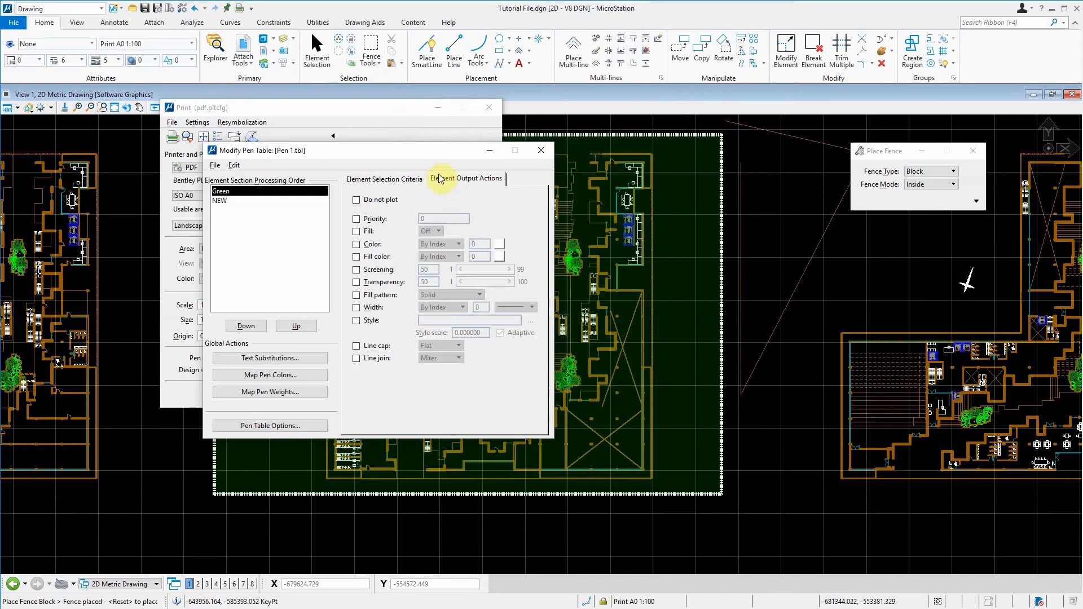
left_click(354, 245)
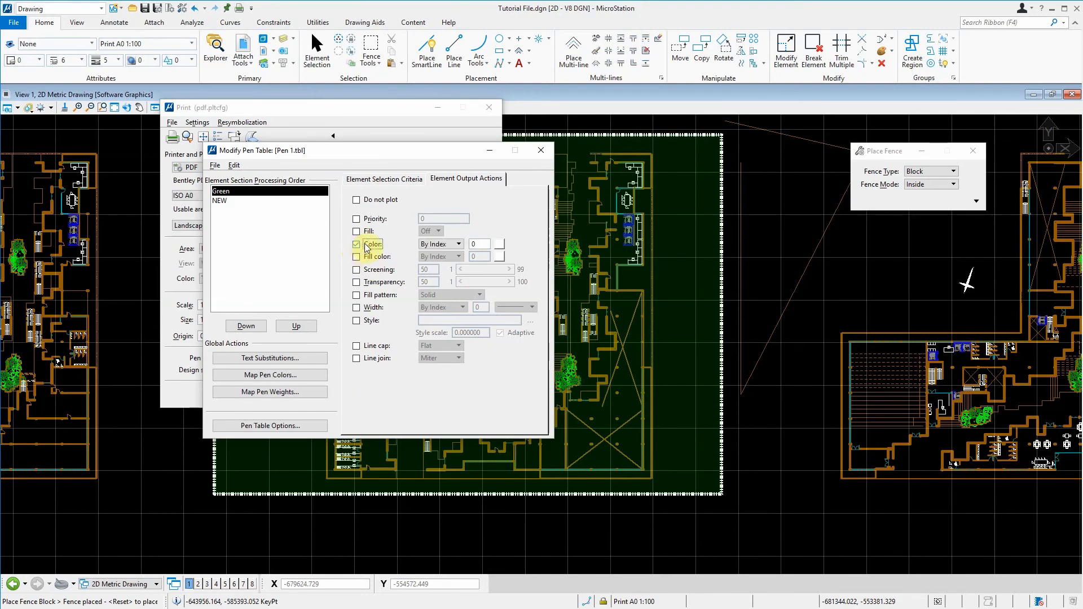
left_click(456, 245)
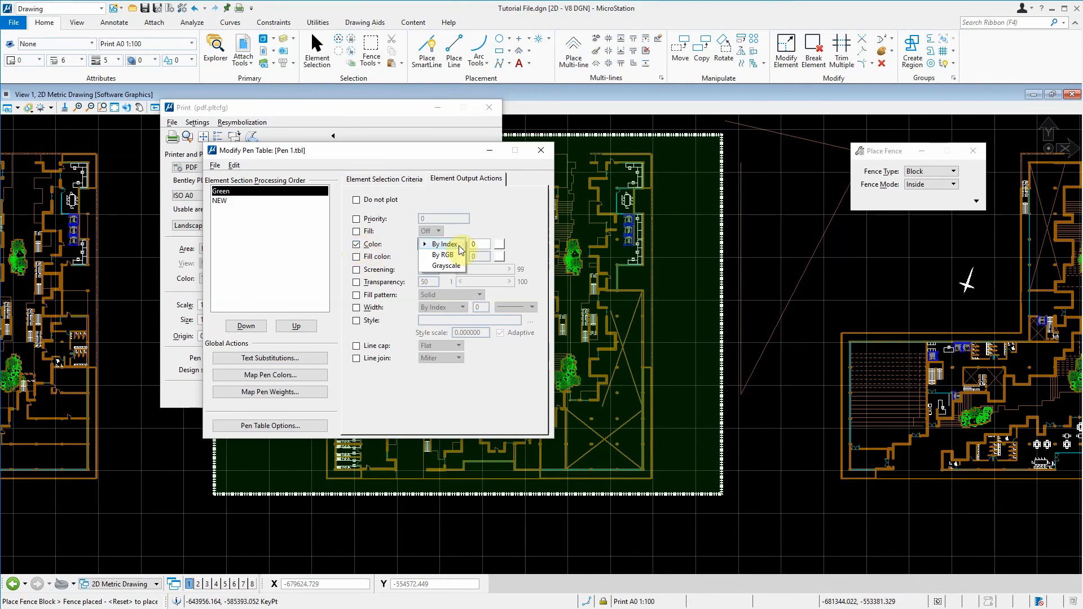
left_click(459, 245)
left_click(500, 244)
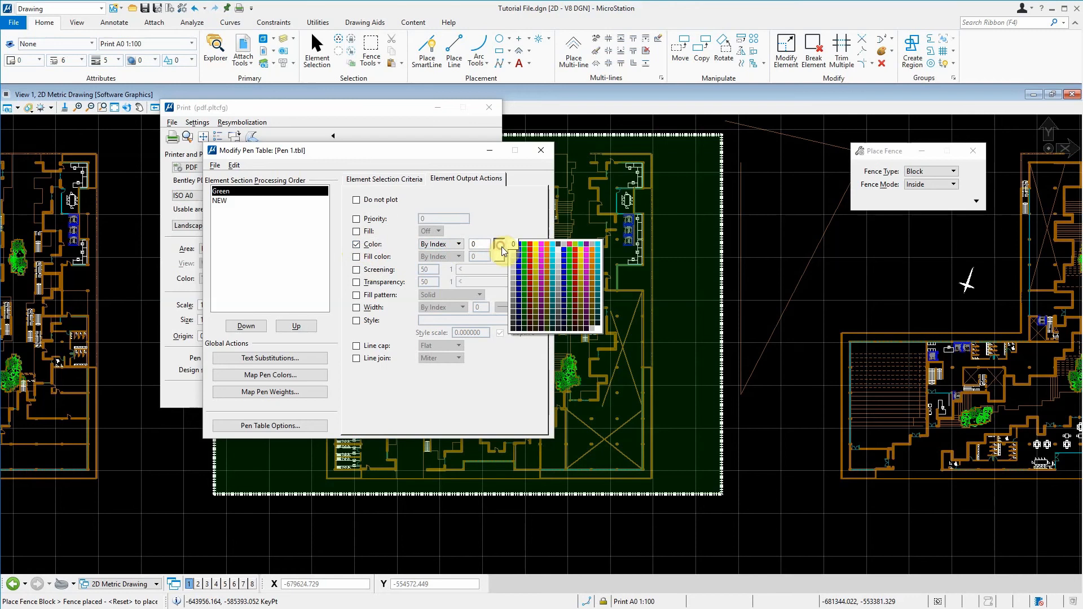
left_click(525, 273)
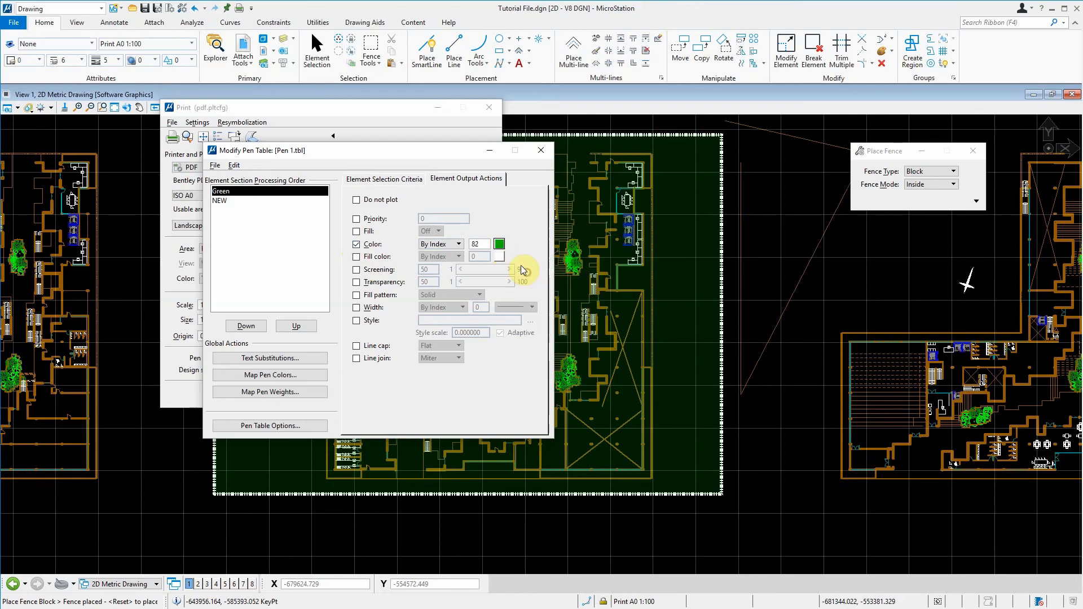
left_click(395, 178)
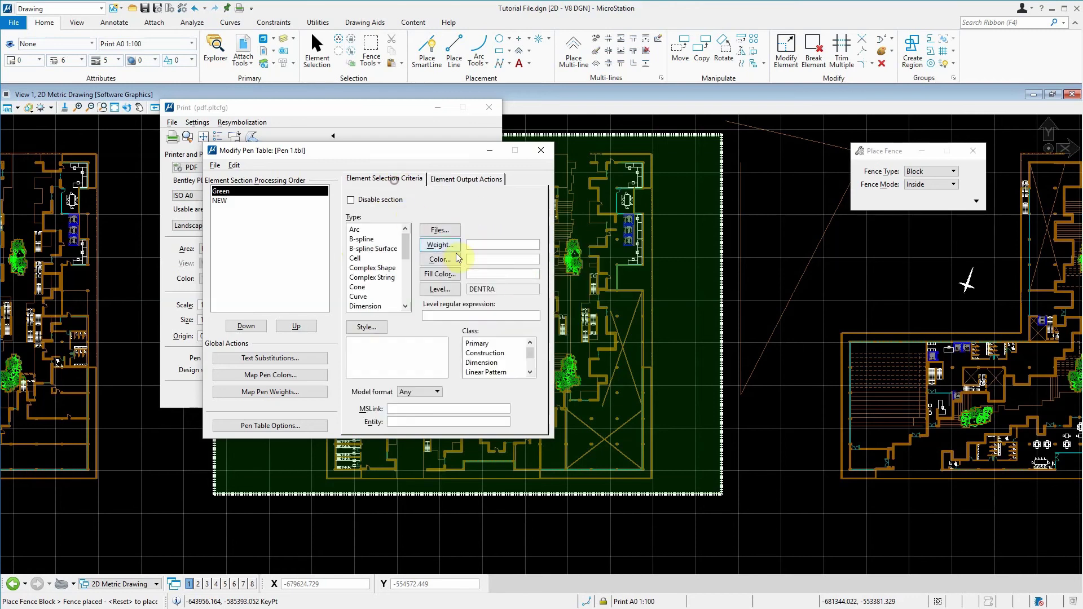
left_click(477, 178)
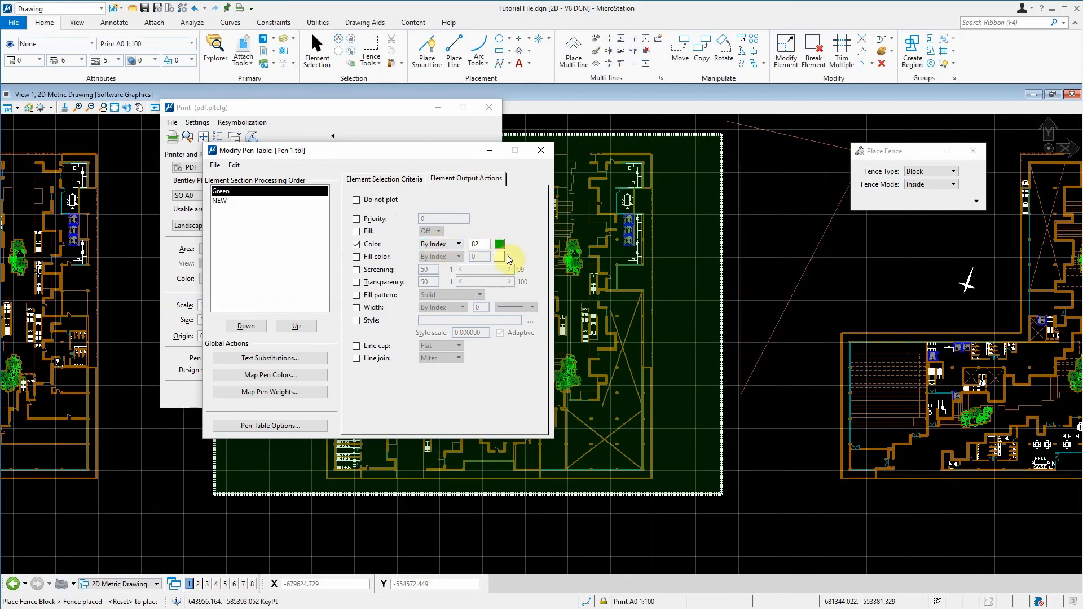
Rename the first section to Green and leave its line width override off after trying the thinnest weight.
left_click(235, 165)
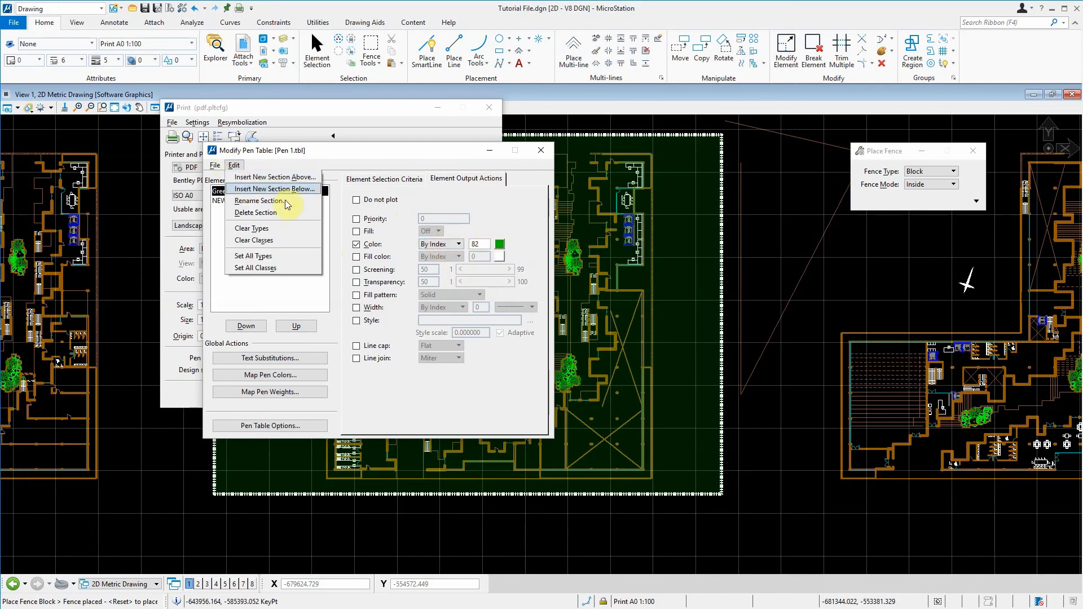
left_click(373, 162)
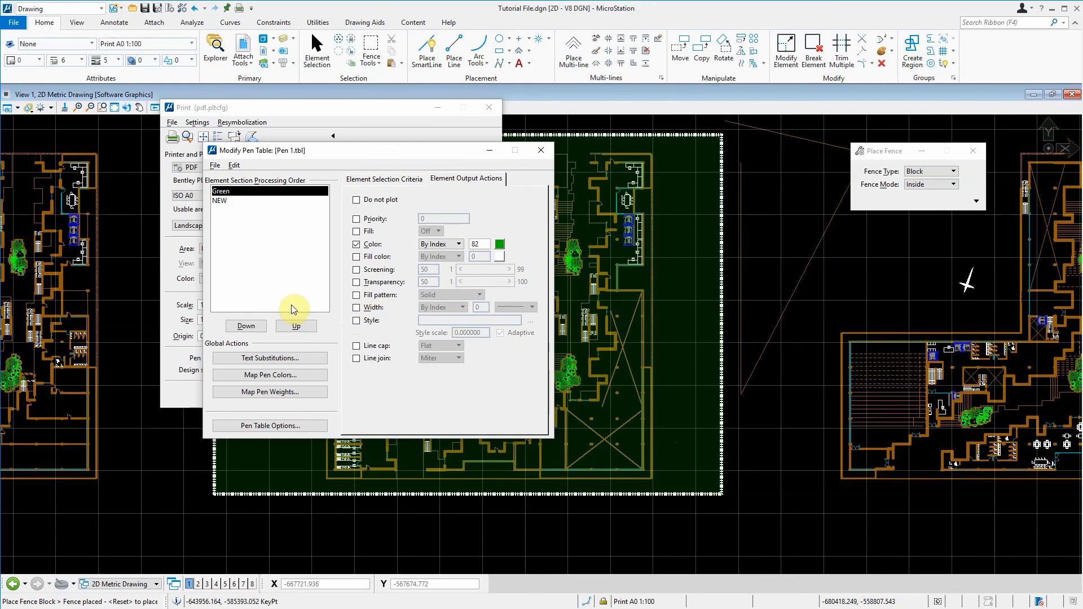
left_click(356, 308)
left_click(511, 308)
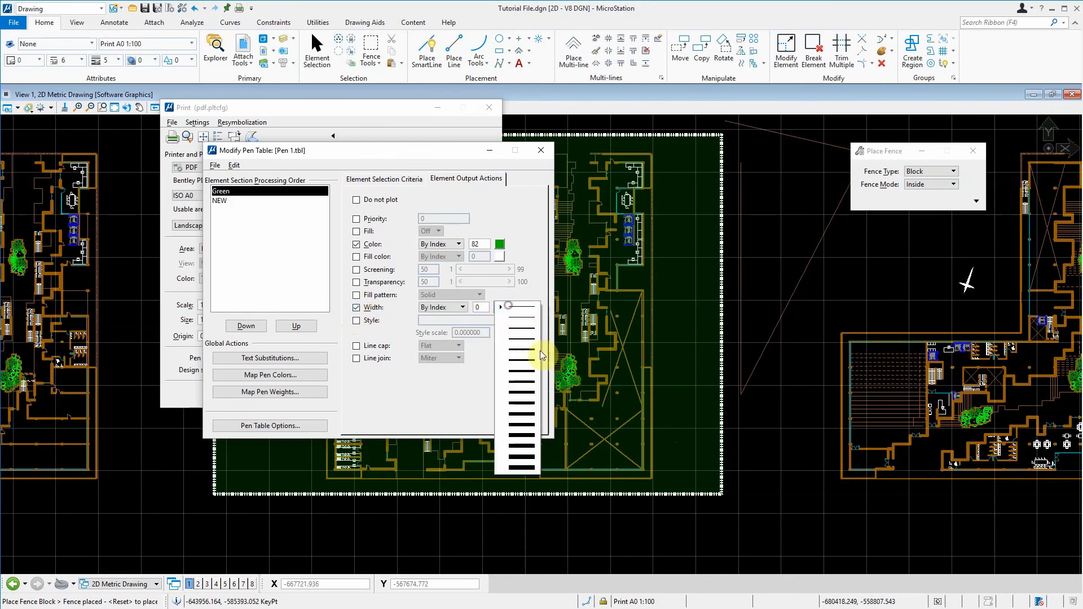
left_click(524, 291)
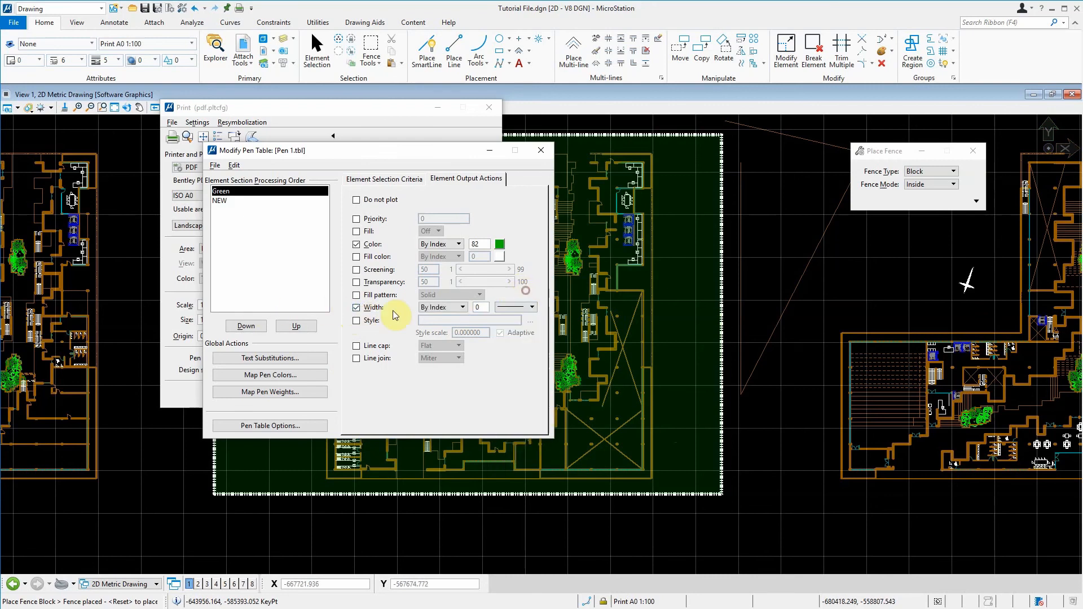
left_click(356, 308)
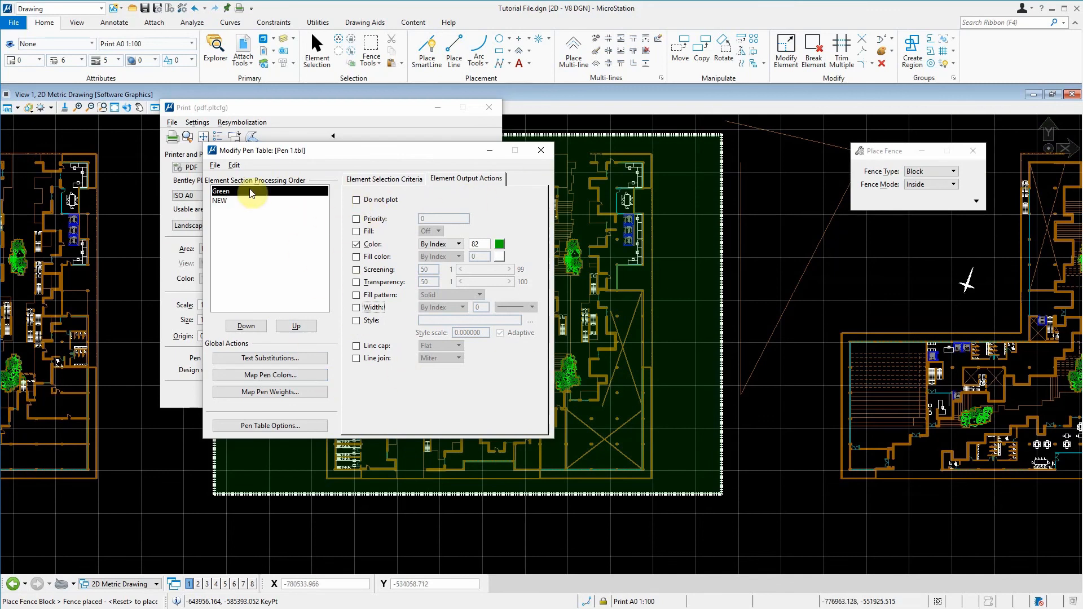
Save Pen 1.tbl, close the pen table editor and keep it assigned in the Print dialog.
left_click(214, 166)
left_click(234, 205)
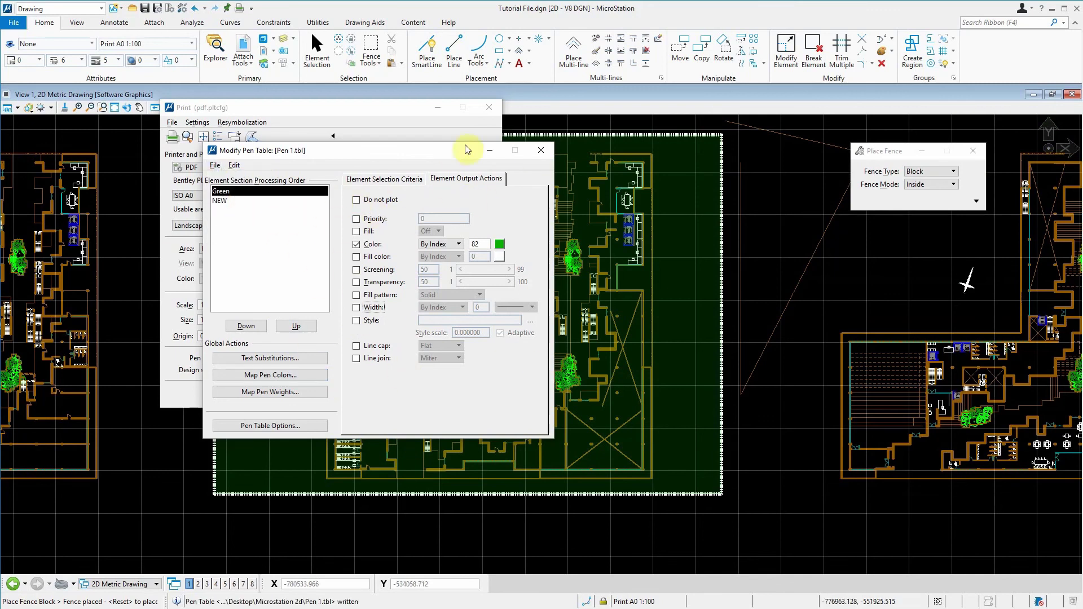
left_click(538, 152)
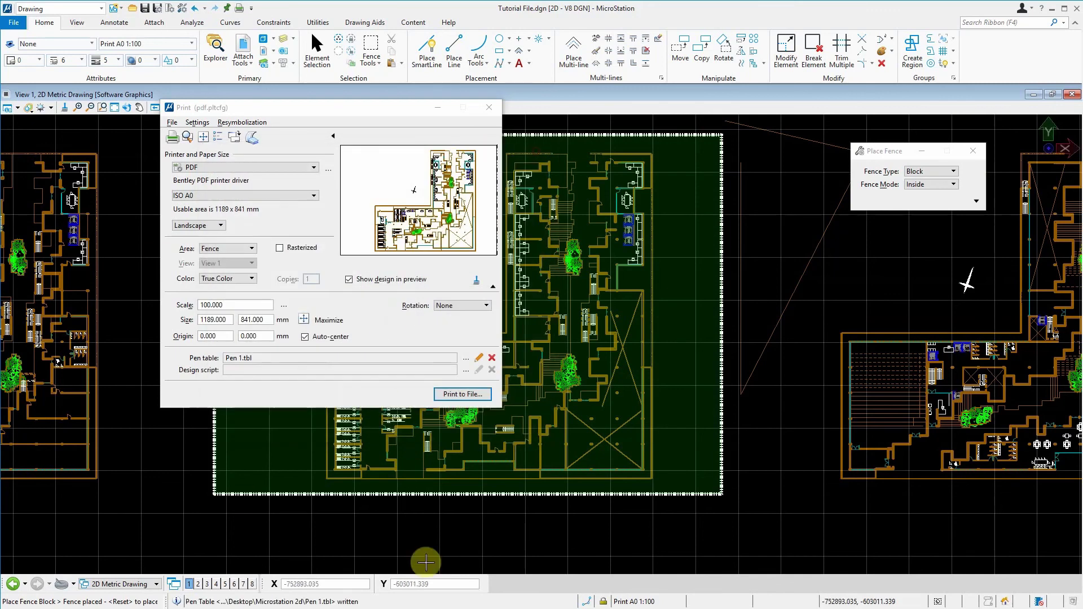
left_click(466, 361)
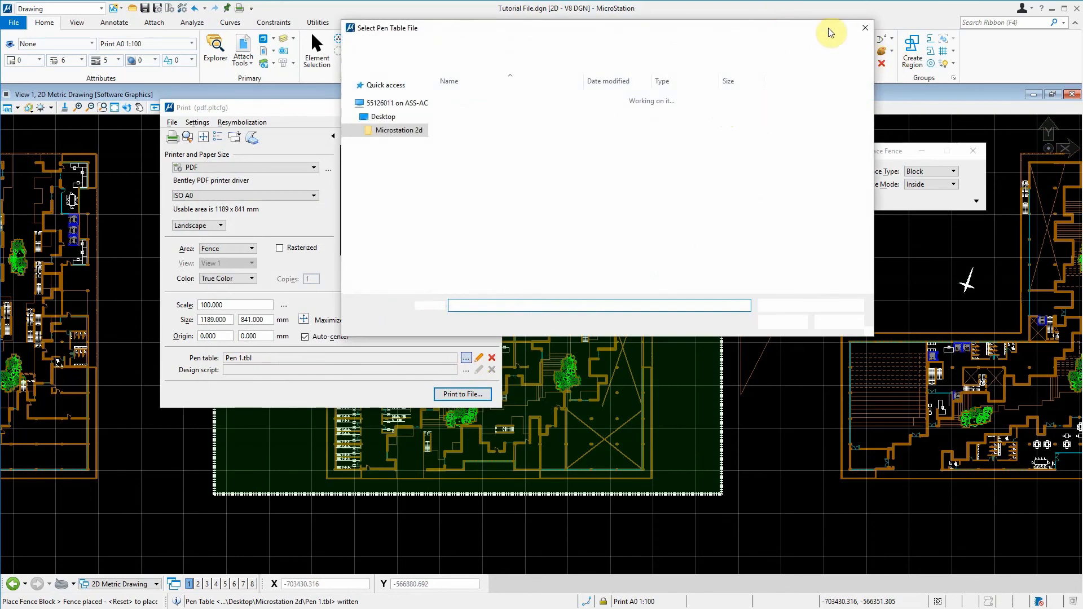
left_click(867, 31)
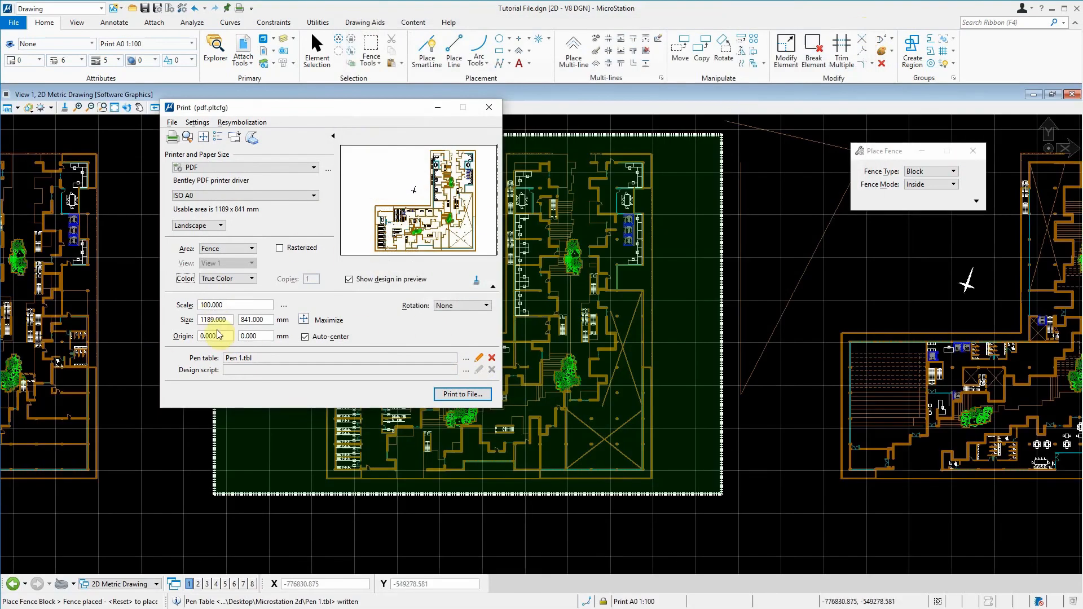
left_click(223, 169)
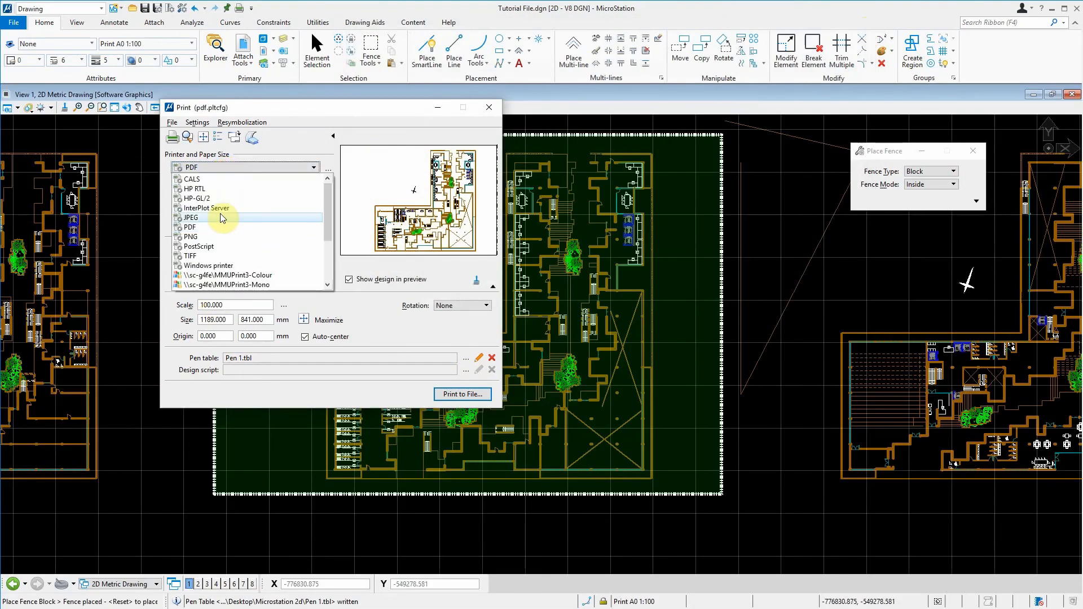
left_click(204, 227)
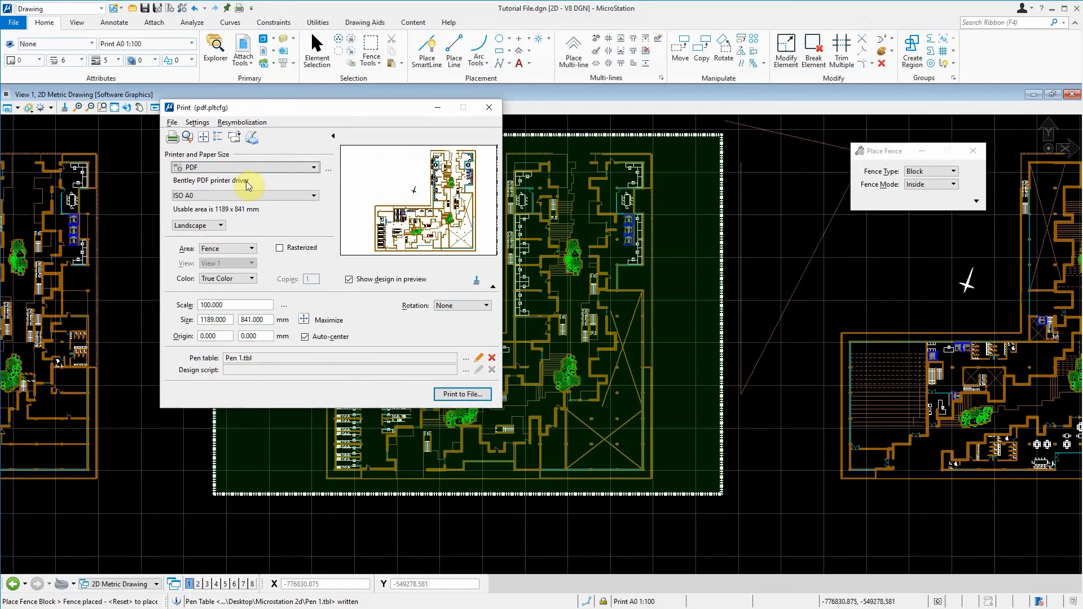
left_click(212, 225)
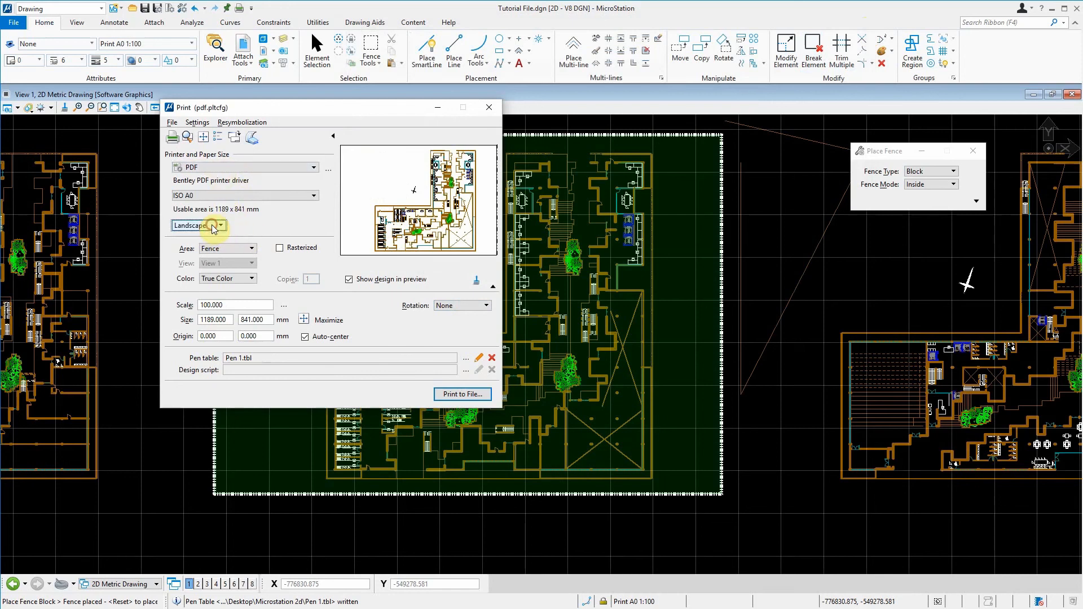
left_click(203, 238)
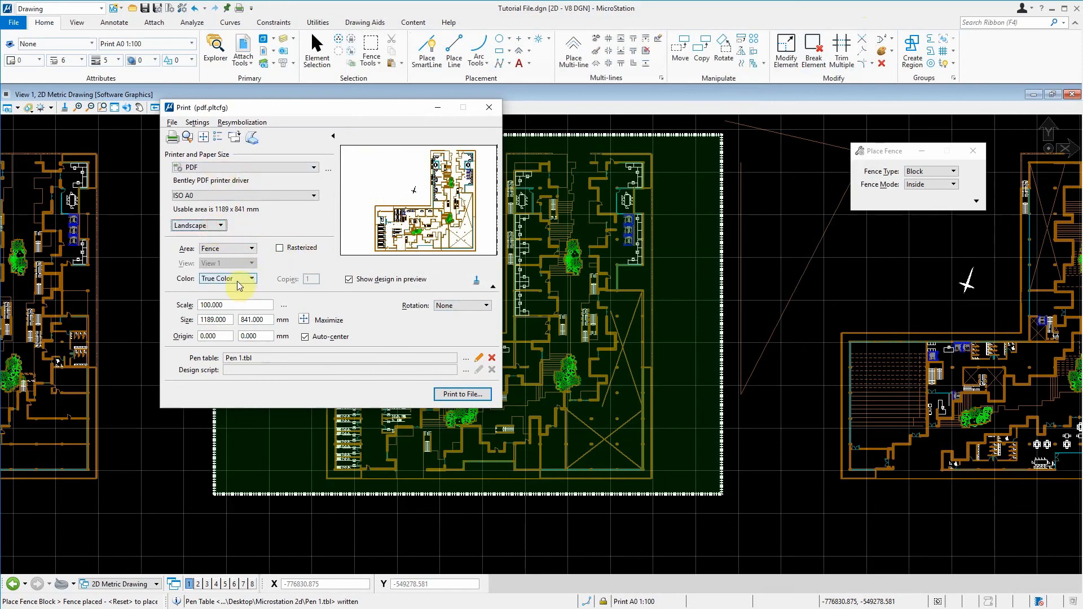
left_click(241, 252)
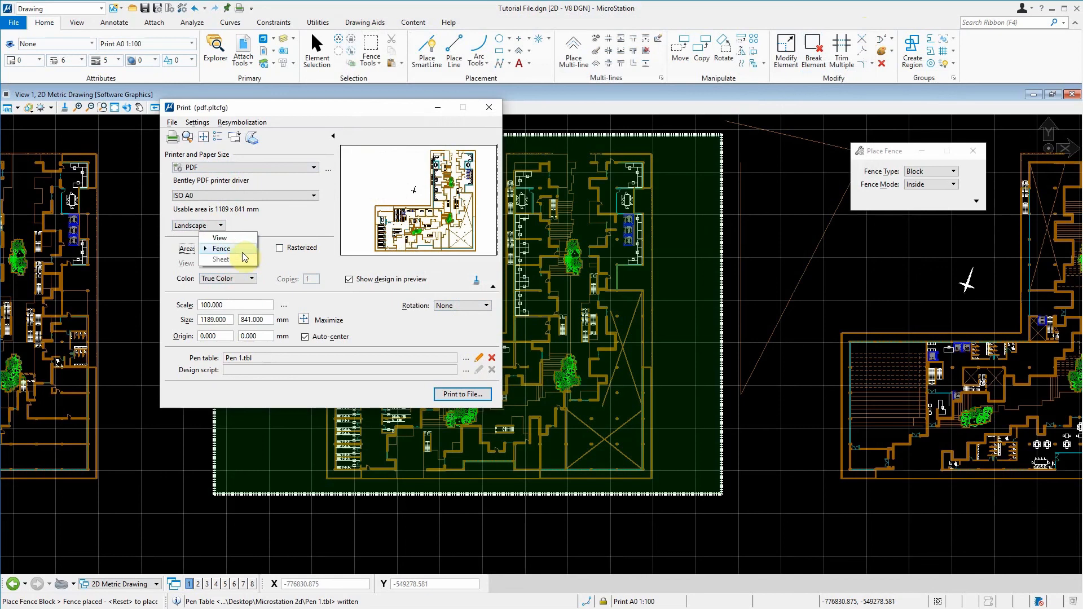
left_click(238, 250)
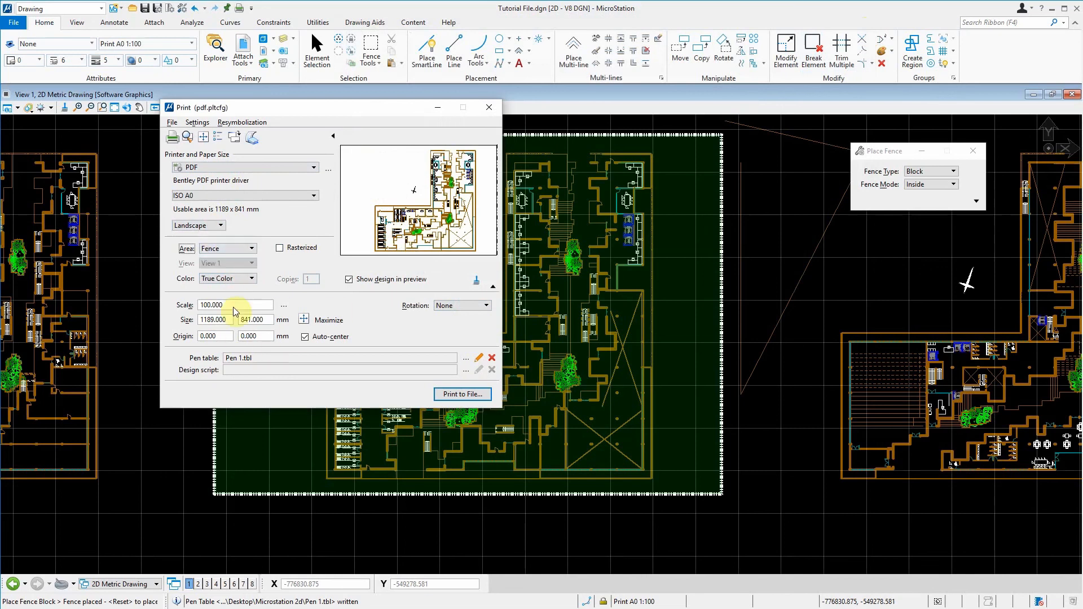
Print the fenced plan to file as 'Test Plan 1_100 @ A0.pdf' in the Microstation 2d folder.
left_click(476, 394)
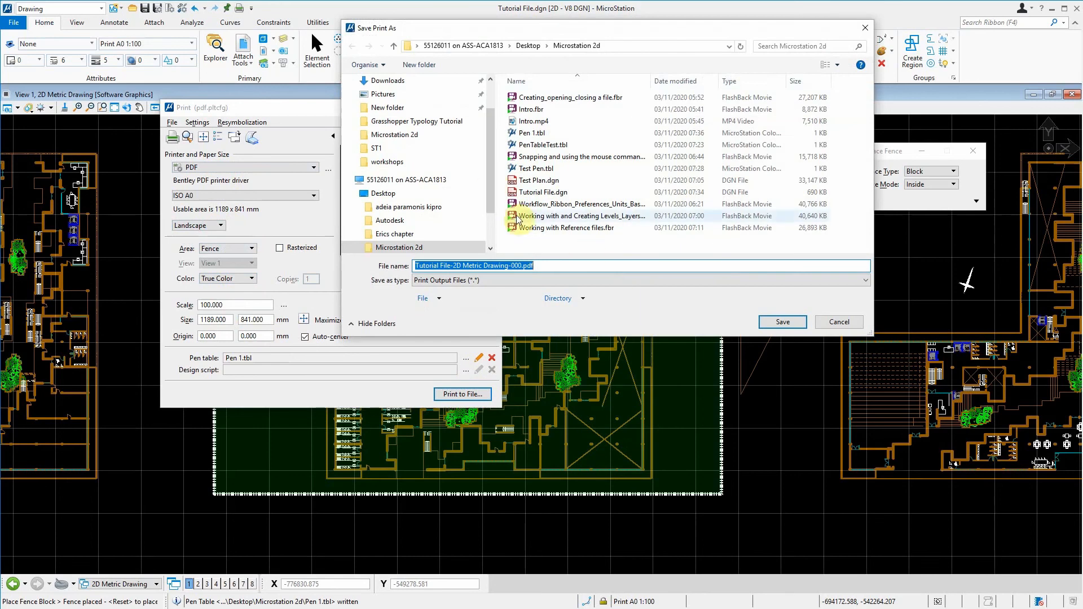
left_click(502, 267)
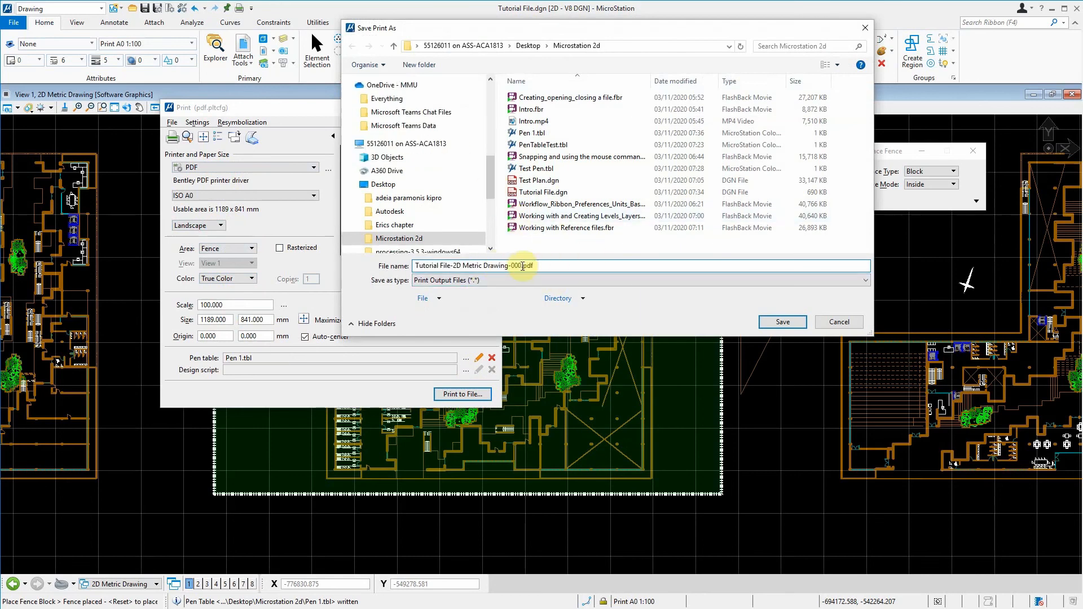
key("shift+Home")
key("Caps_Lock")
type("Test")
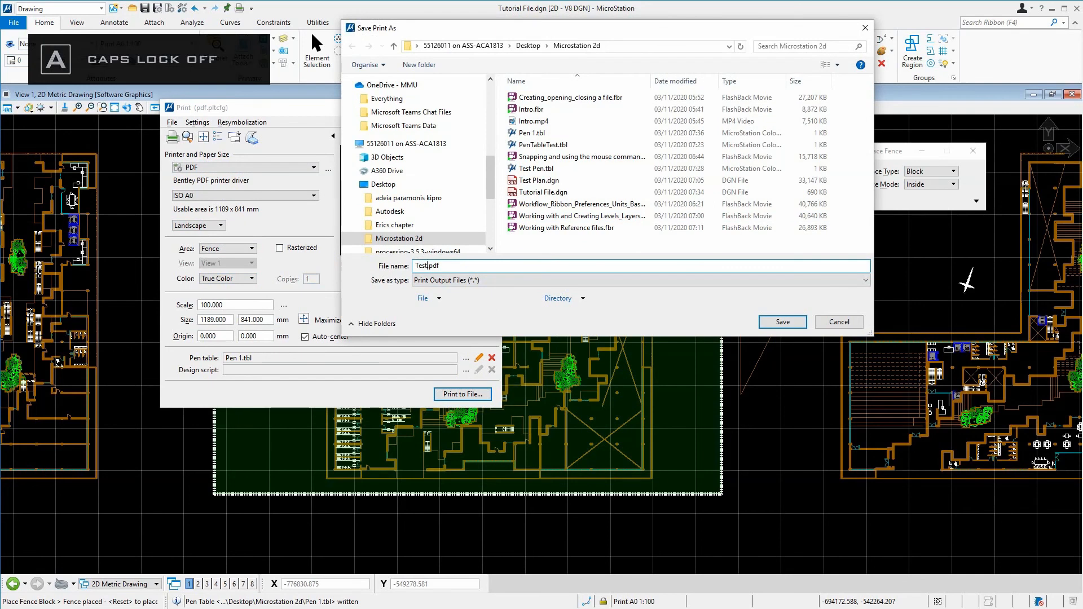
key("Caps_Lock")
type("P")
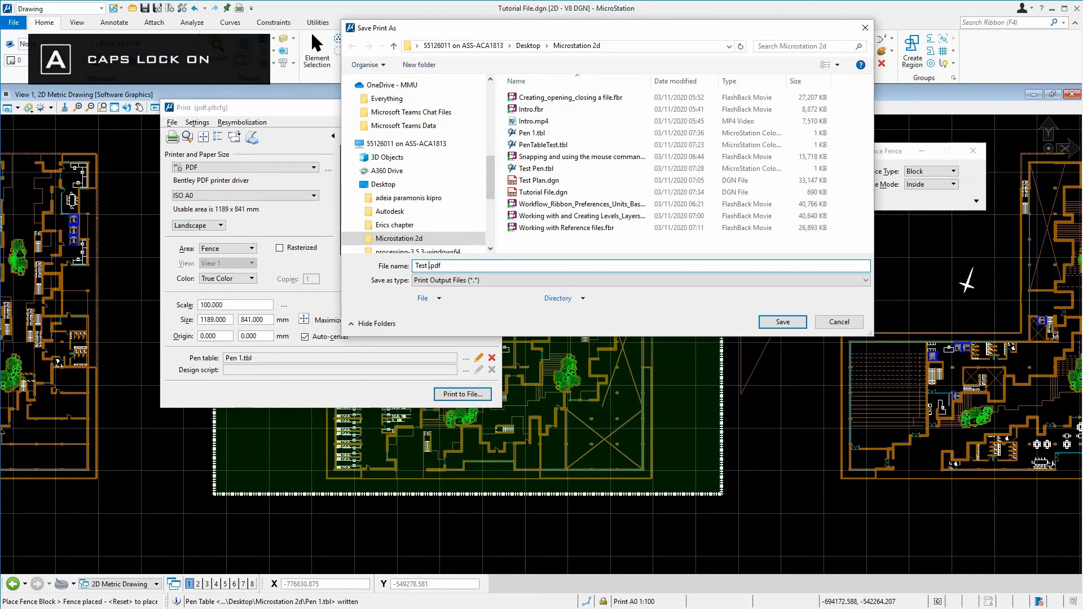
key("Caps_Lock")
type("Plan")
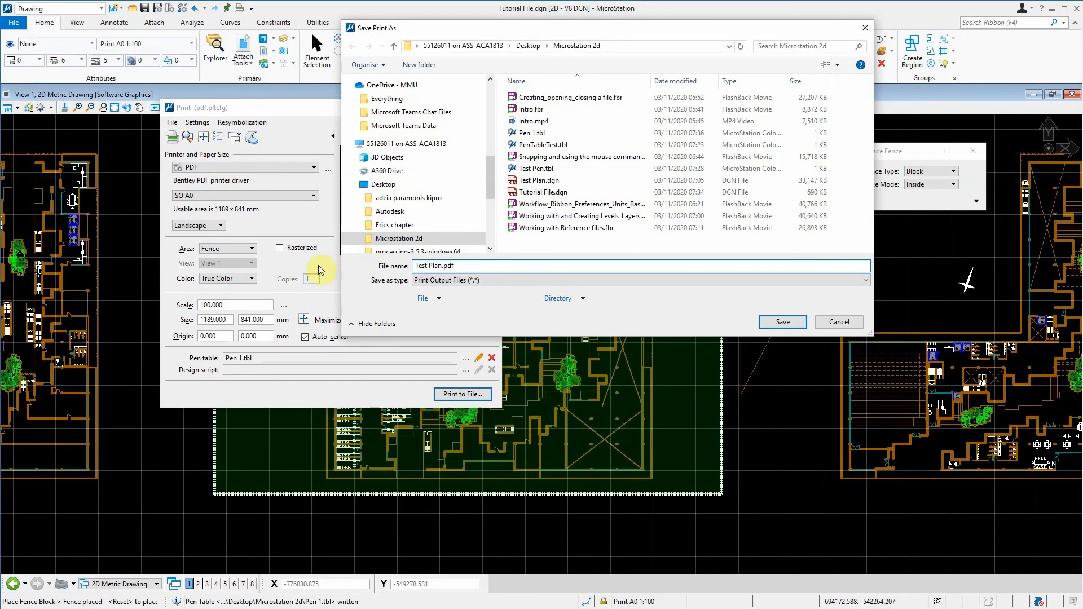
type("1:10")
key("Caps_Lock")
type("A0")
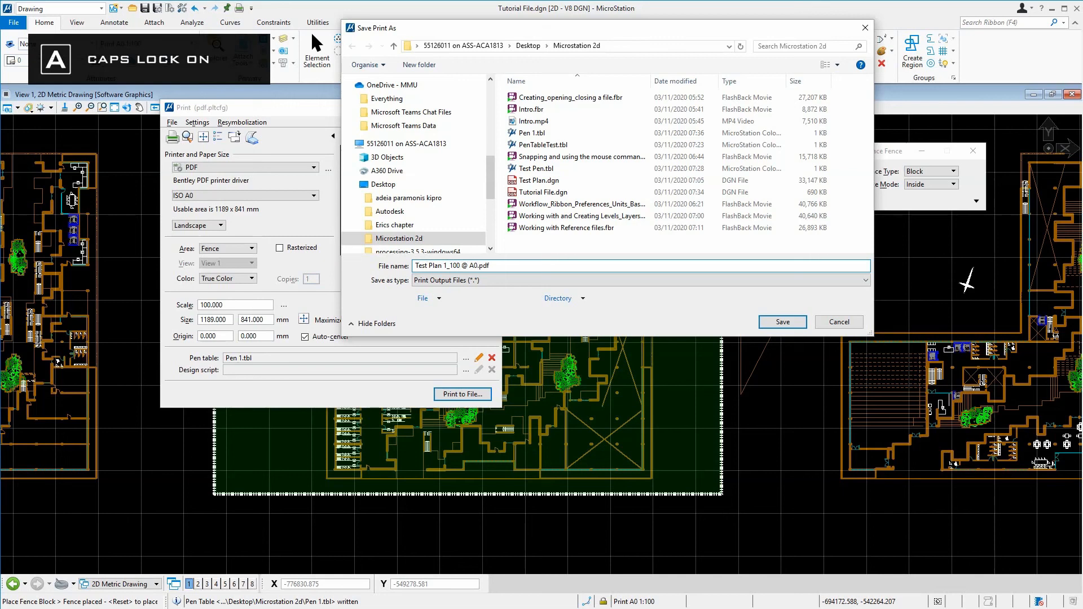
key("Return")
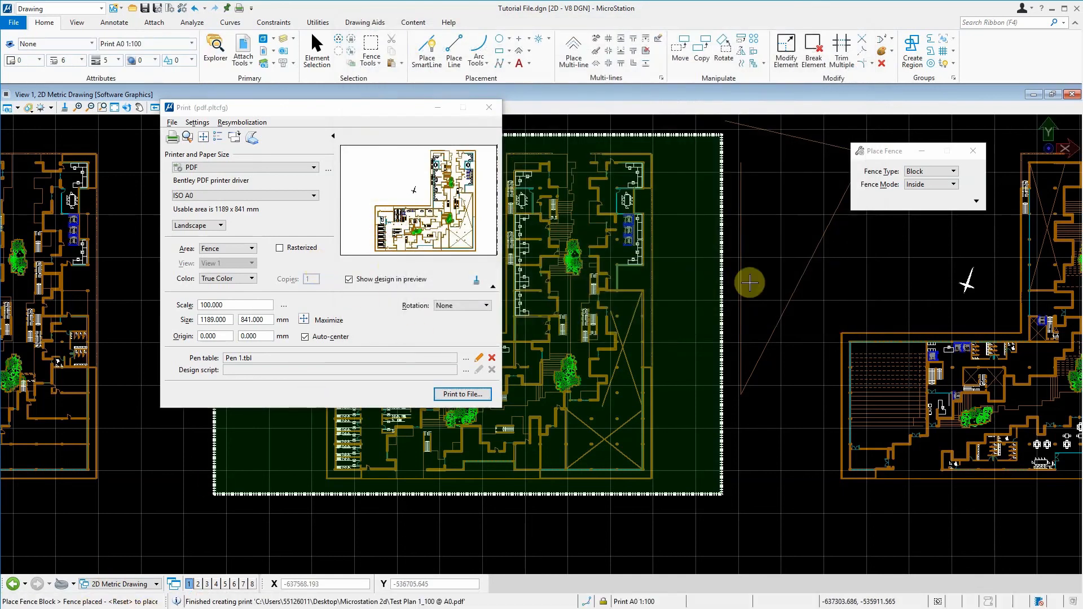
Switch to the Microstation 2d File Explorer window and select Test Plan 1_100 @ A0.pdf.
key("alt+Tab")
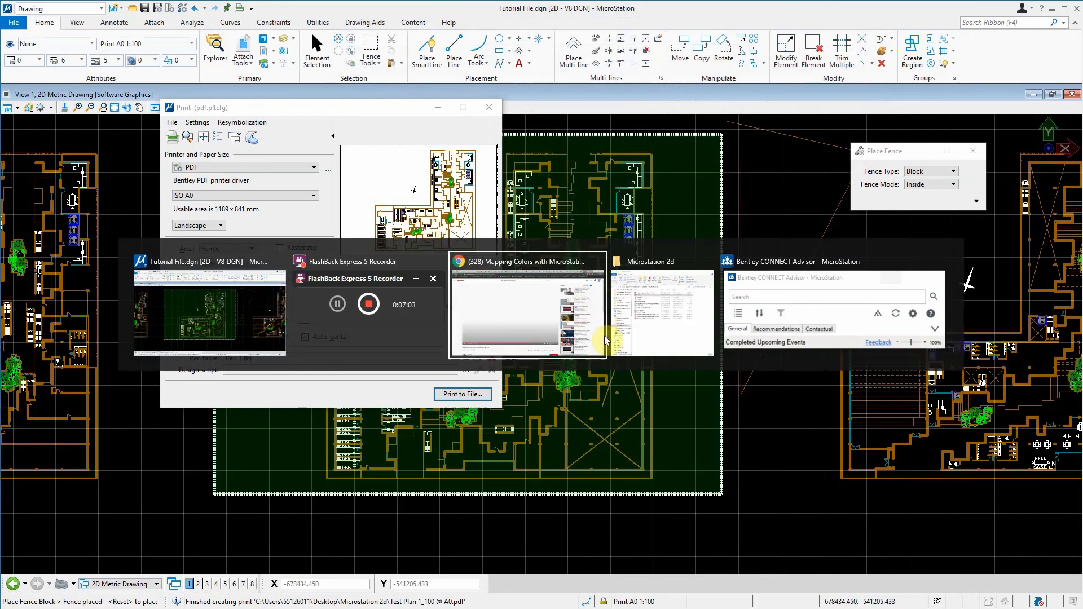
left_click(702, 286, "alt")
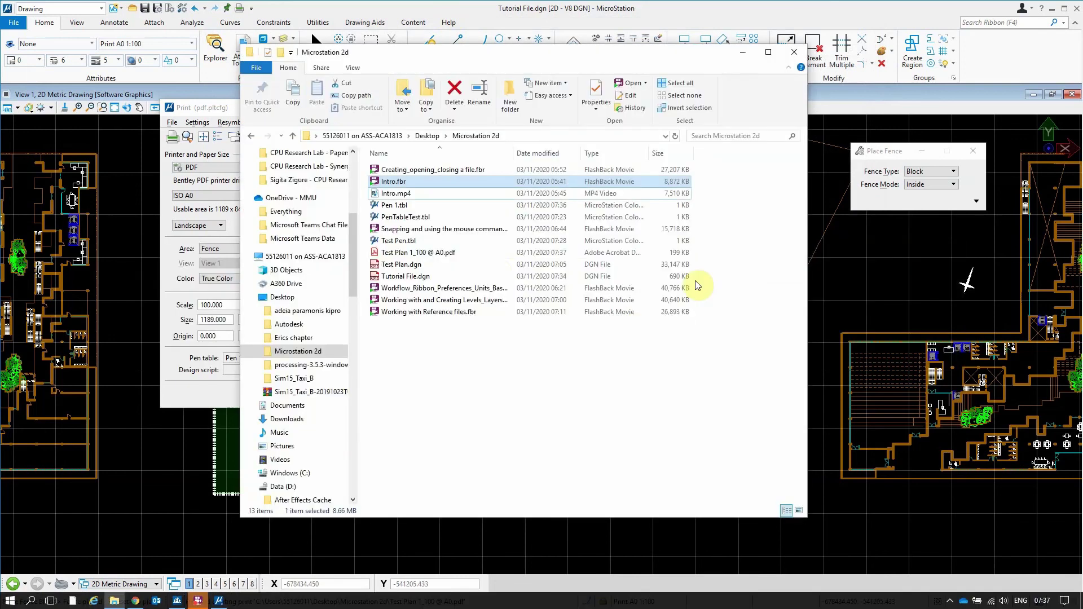
left_click(431, 254)
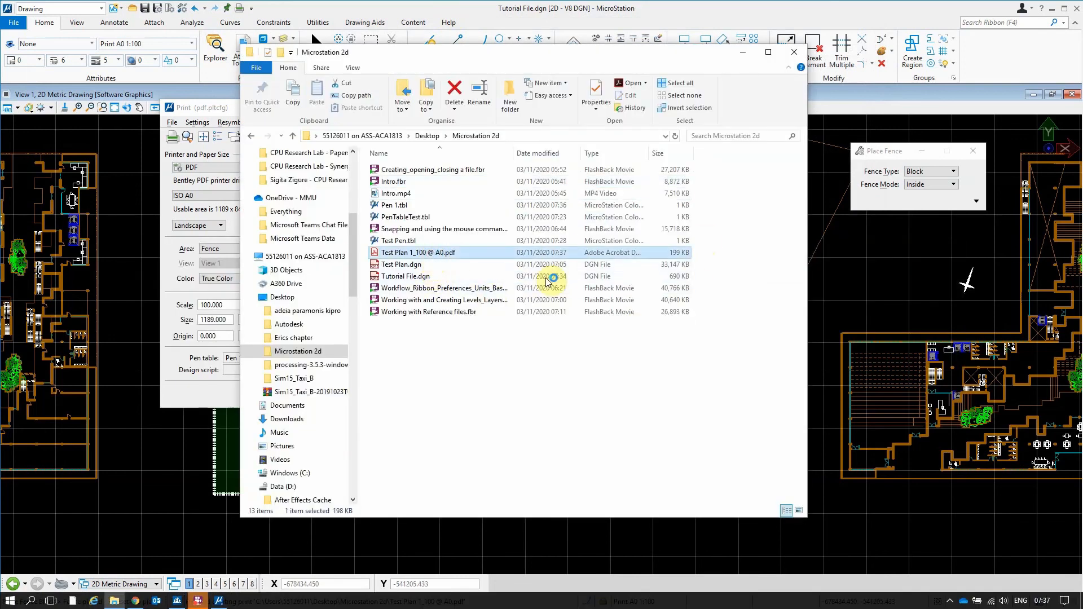